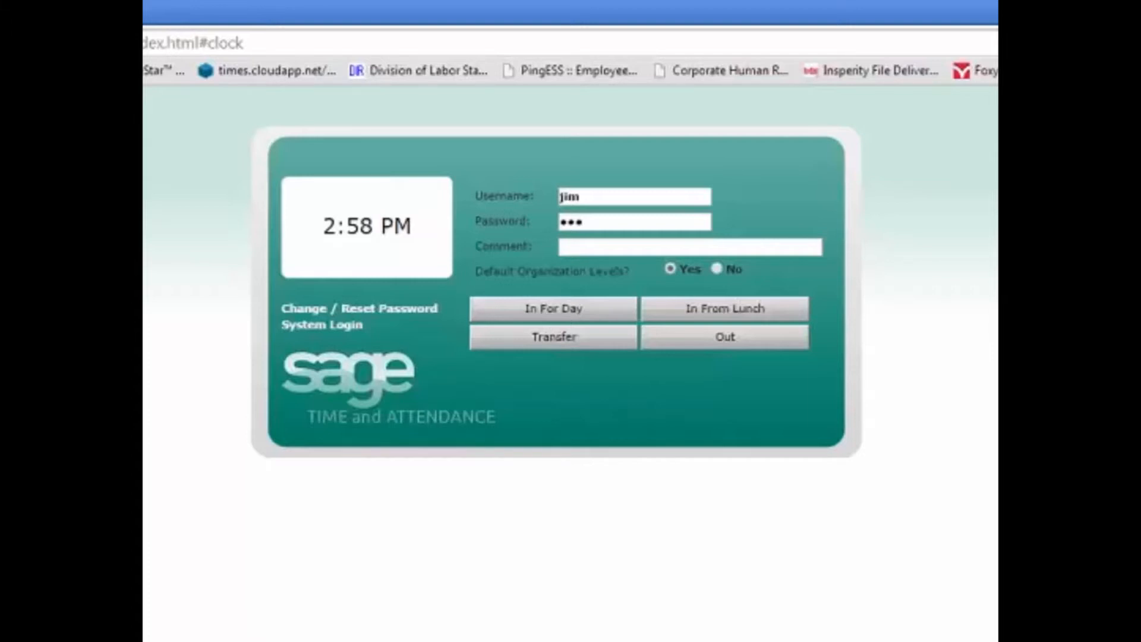
- Record the employee's In For Day punch with their username and password, then begin a transfer punch
{"action": "left_click", "coordinate": [559, 318]}
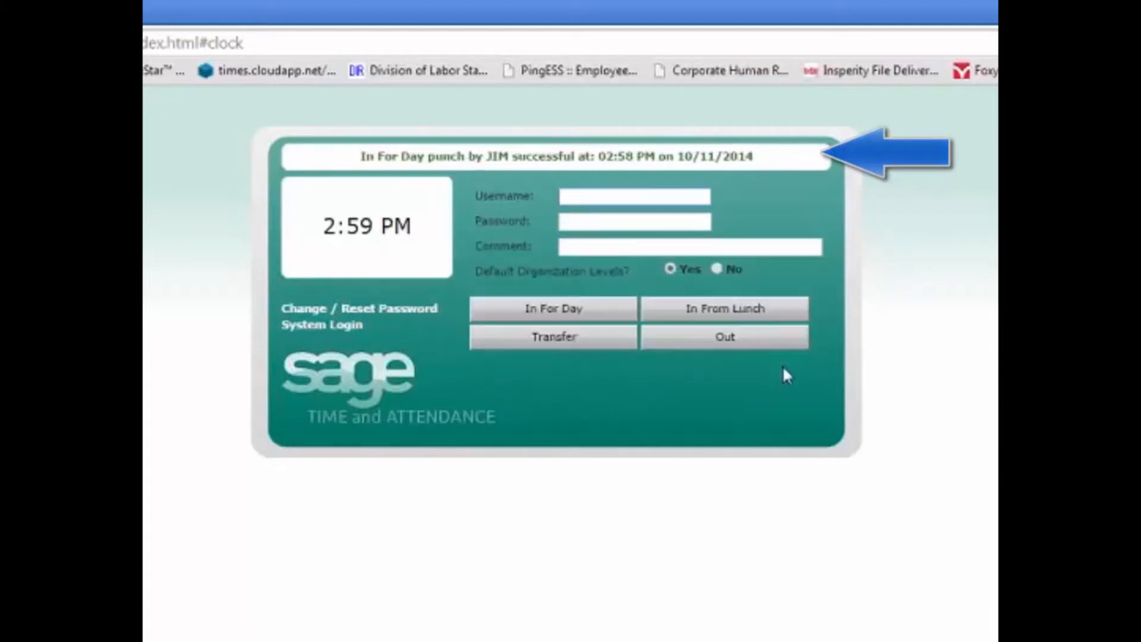
{"action": "type", "text": "jim"}
{"action": "key", "text": "Tab"}
{"action": "type", "text": "•••"}
{"action": "left_click", "coordinate": [619, 341]}
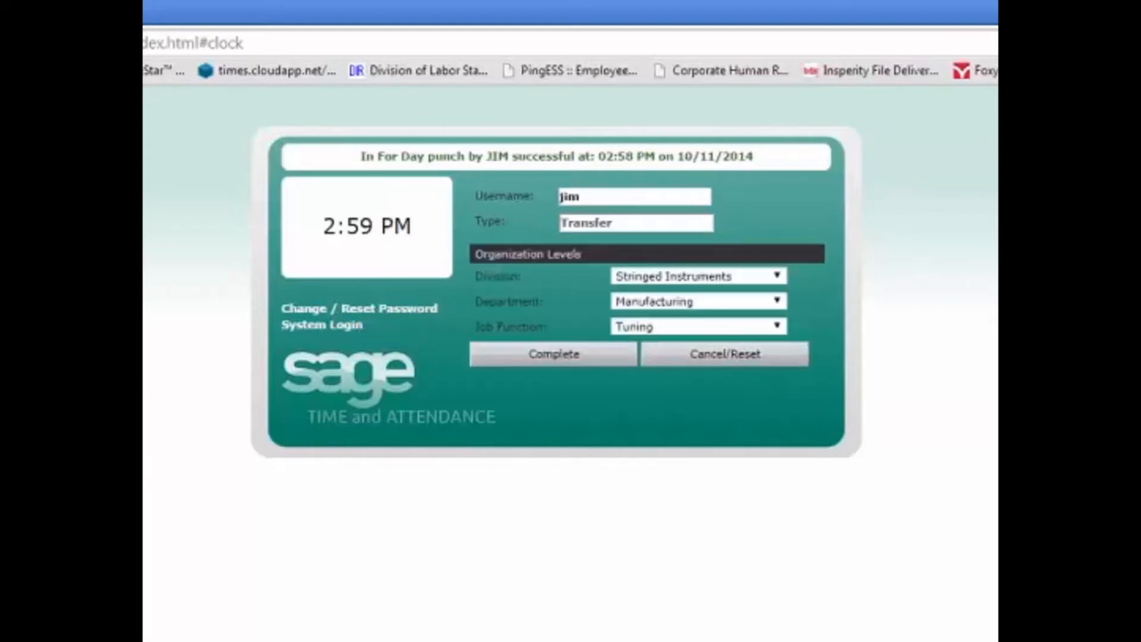
- Complete a transfer punch to the Molding job function, then go to the system login page
{"action": "left_click", "coordinate": [777, 327]}
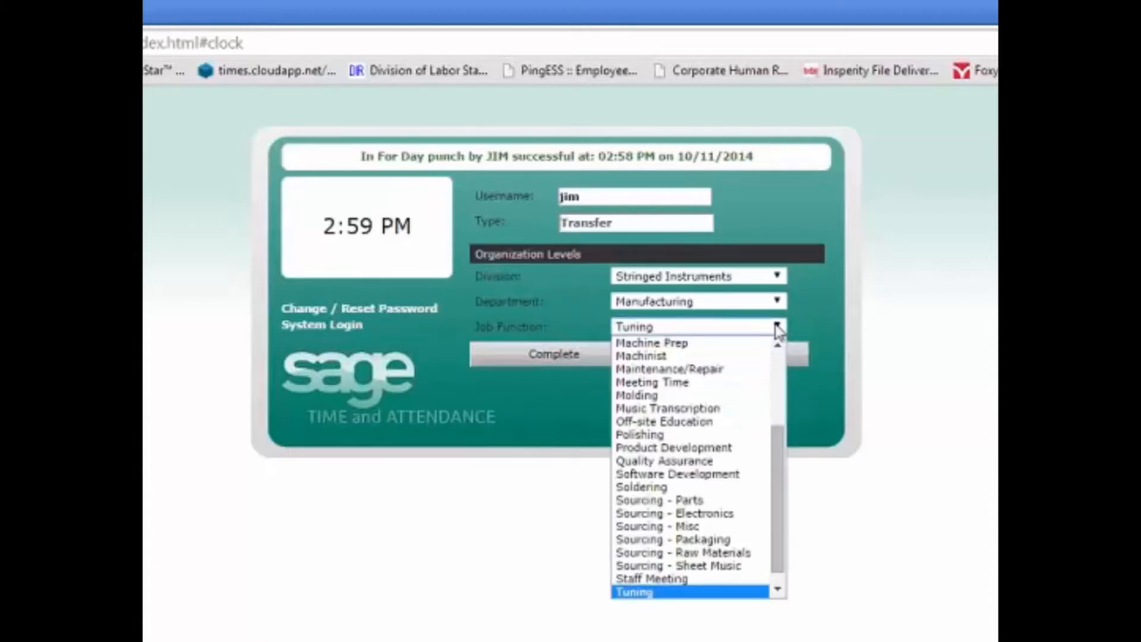
{"action": "left_click", "coordinate": [729, 396]}
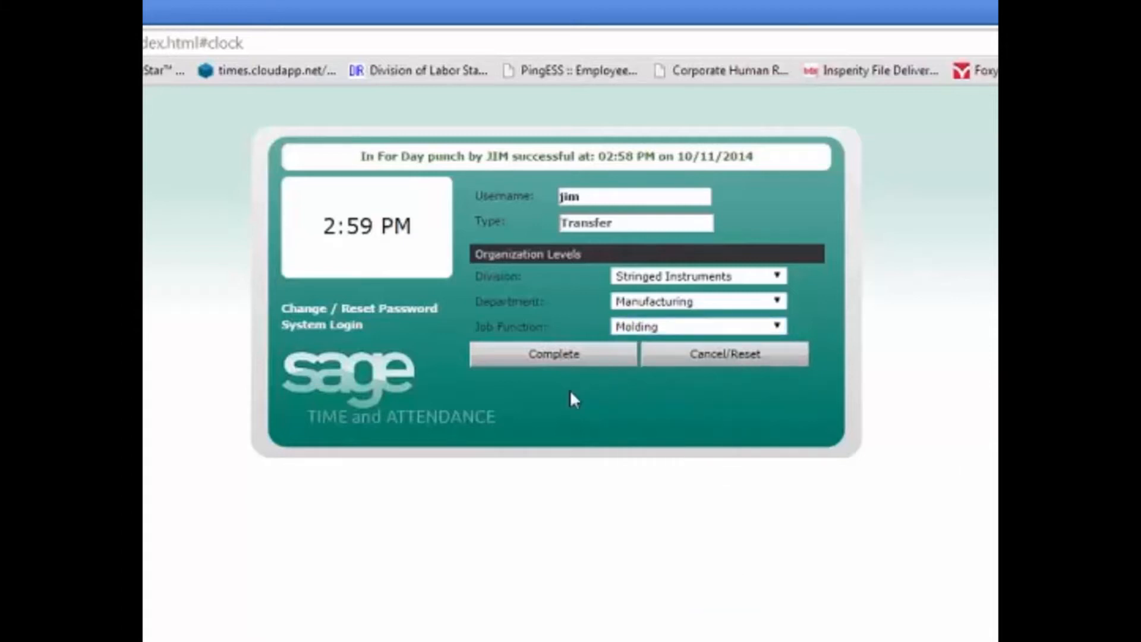
{"action": "left_click", "coordinate": [554, 355]}
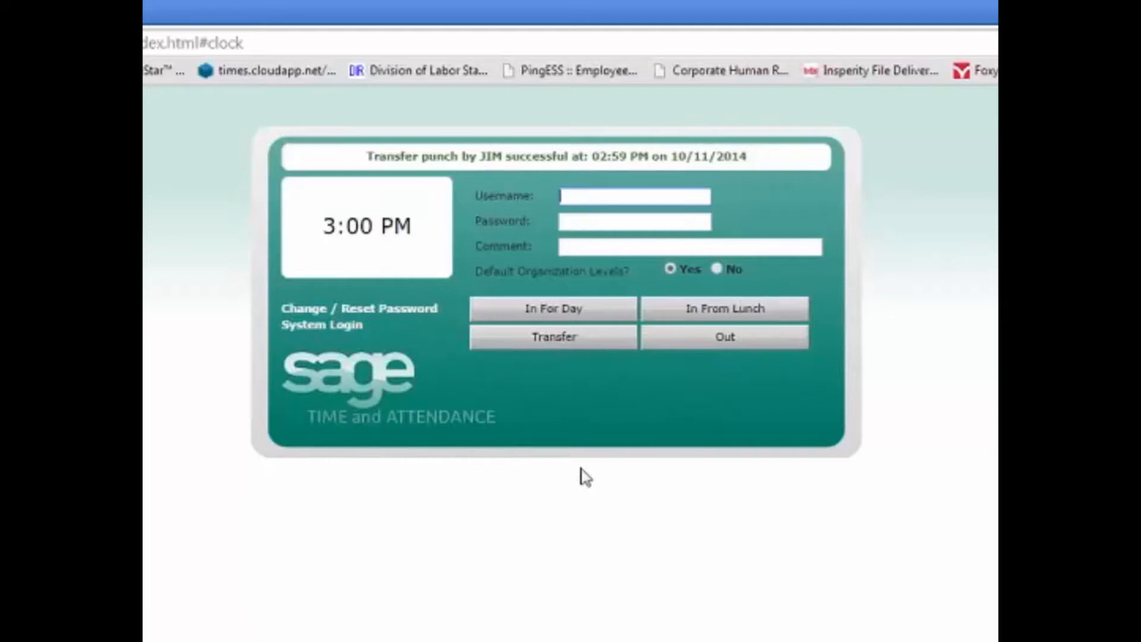
{"action": "left_click", "coordinate": [330, 325]}
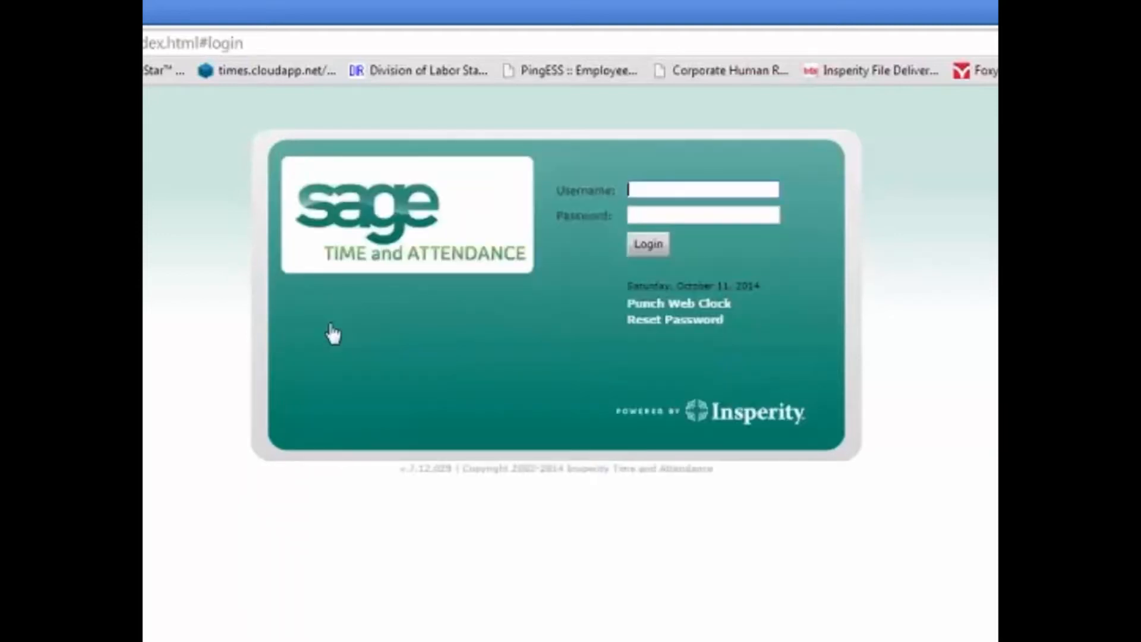
- Log in with the user's credentials and view the employee's punches for 07/12–07/18/2014
{"action": "type", "text": "dave"}
{"action": "key", "text": "Tab"}
{"action": "type", "text": "••"}
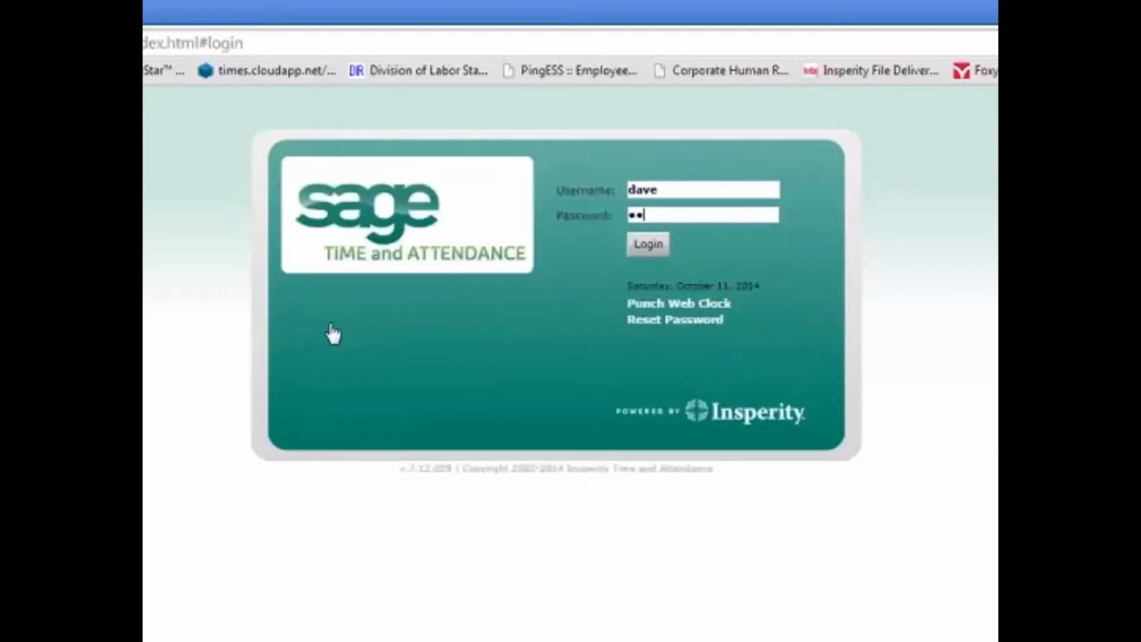
{"action": "type", "text": "••"}
{"action": "key", "text": "Return"}
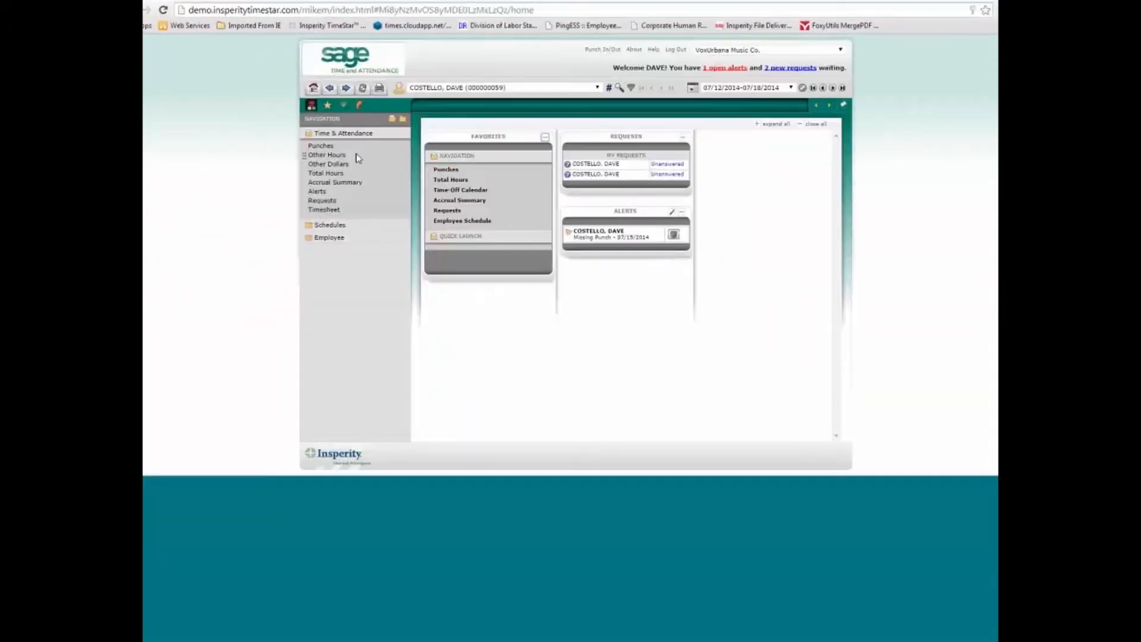
{"action": "left_click", "coordinate": [322, 148]}
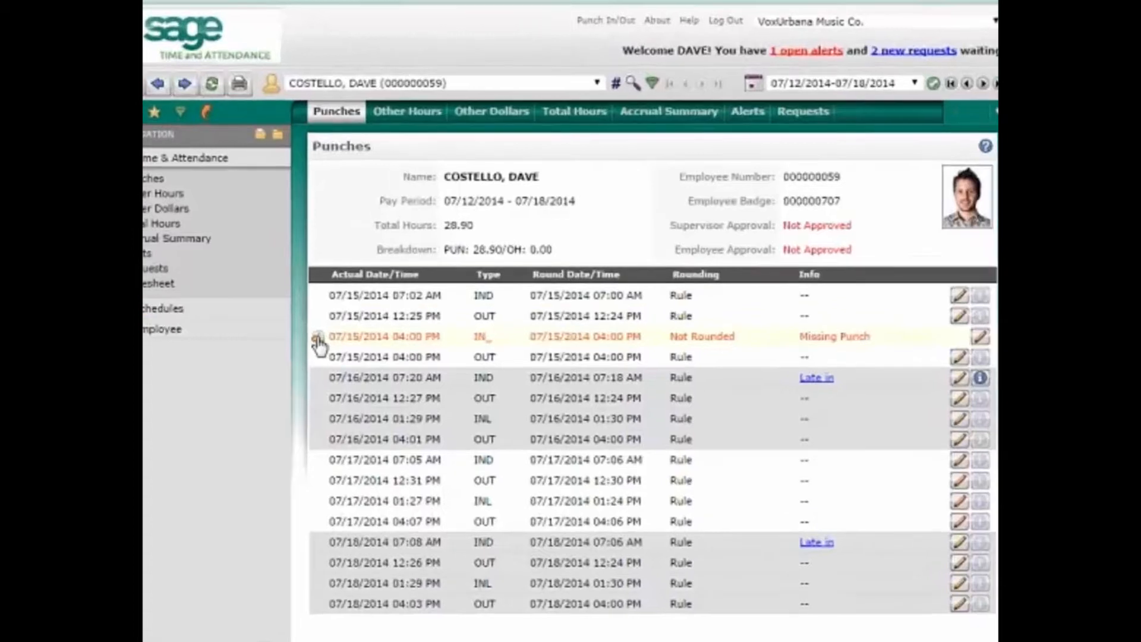
- Request the 07/15/2014 missing punch at 01:30 PM, type INL, with comment 'sorry about that'
{"action": "left_click", "coordinate": [350, 317]}
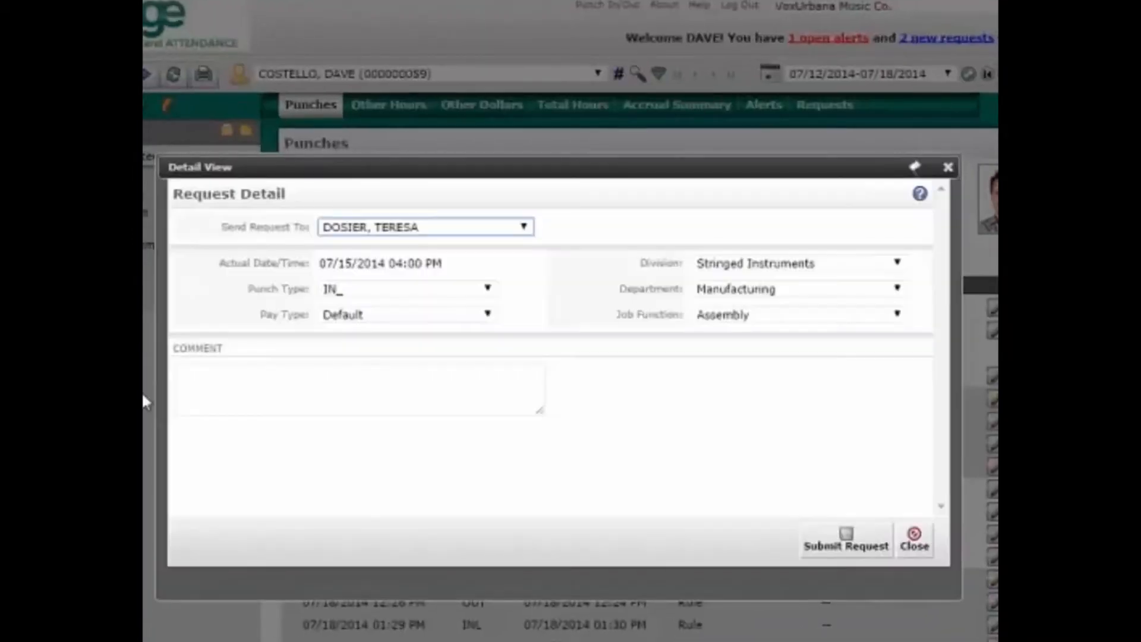
{"action": "left_click", "coordinate": [391, 263]}
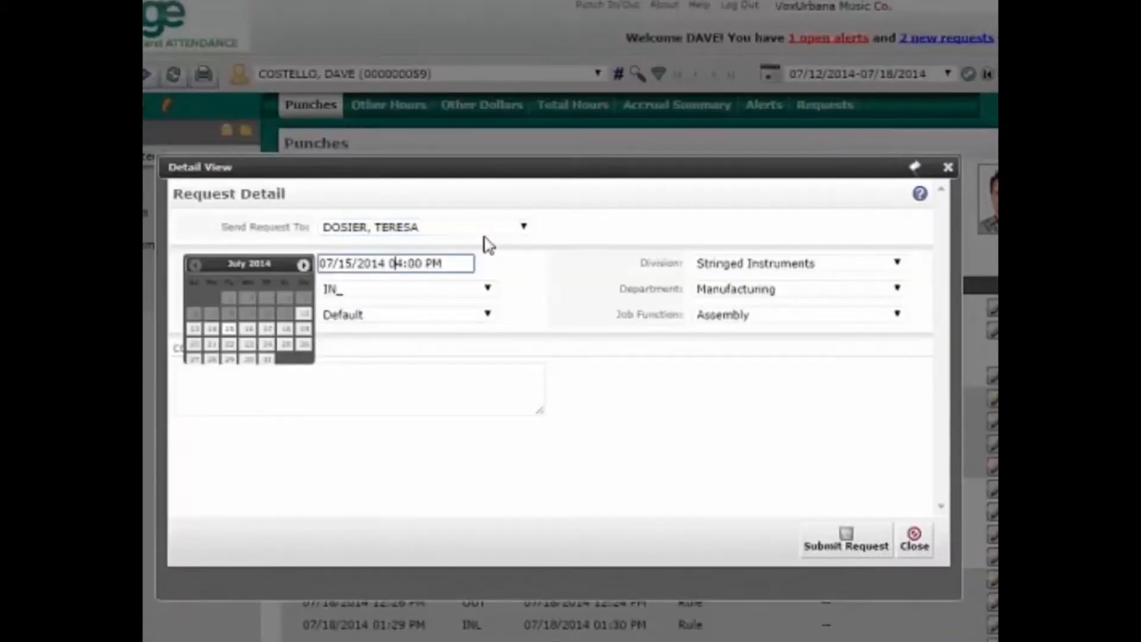
{"action": "type", "text": "130"}
{"action": "left_click", "coordinate": [432, 292]}
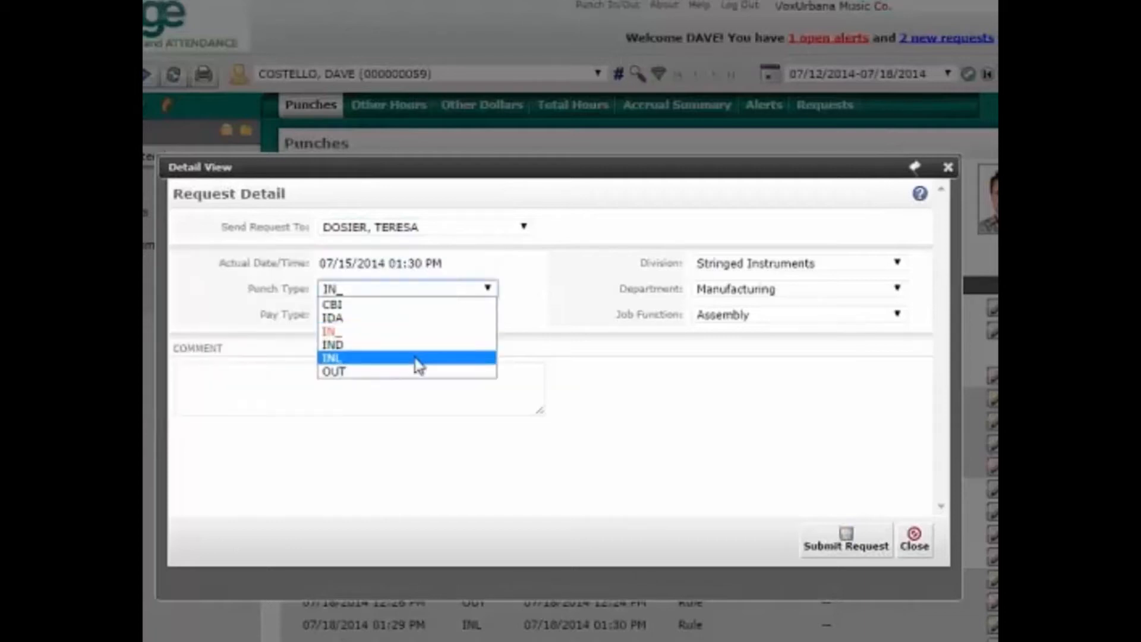
{"action": "left_click", "coordinate": [342, 388]}
{"action": "left_click", "coordinate": [341, 368]}
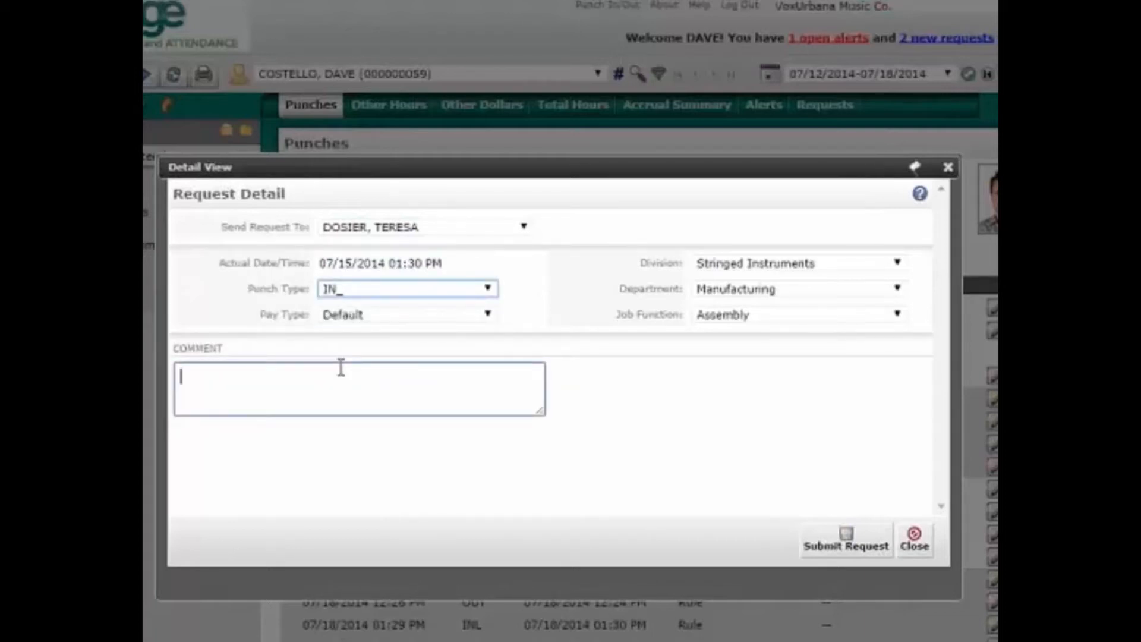
{"action": "type", "text": "sorry about that"}
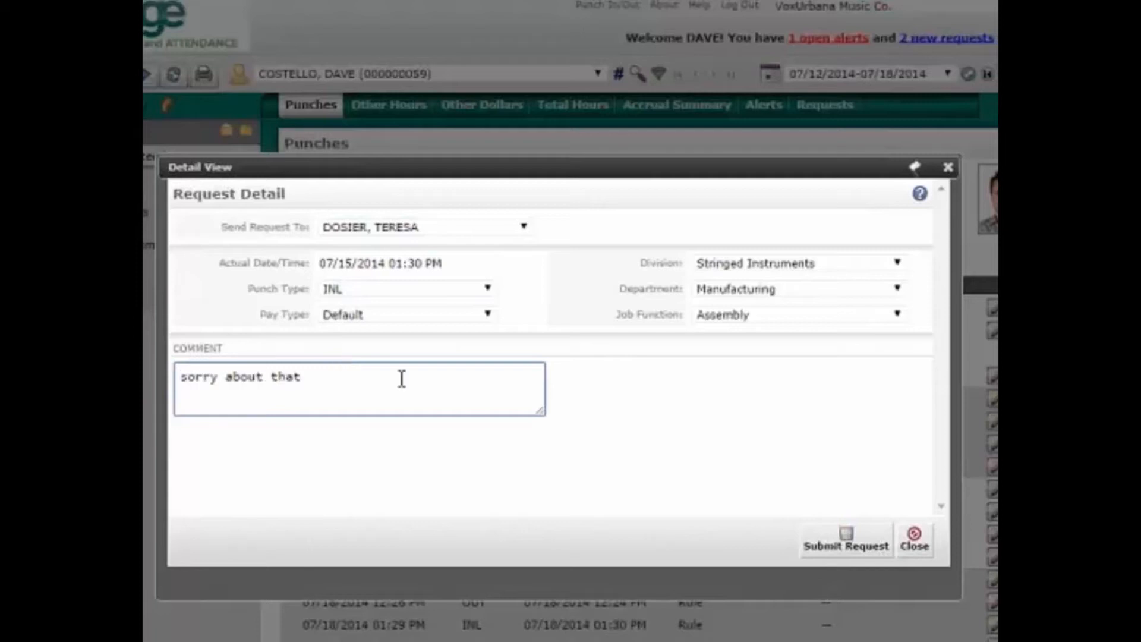
{"action": "left_click", "coordinate": [845, 537]}
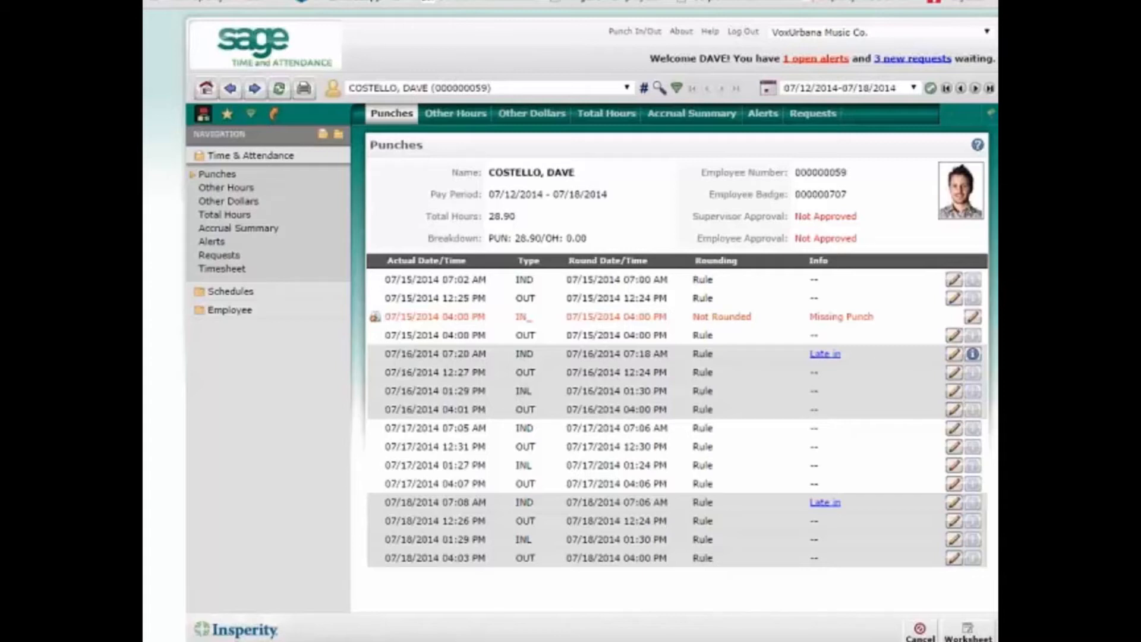
- Review the PTO and Sick accrual balances, then view the list of submitted requests
{"action": "left_click", "coordinate": [260, 231]}
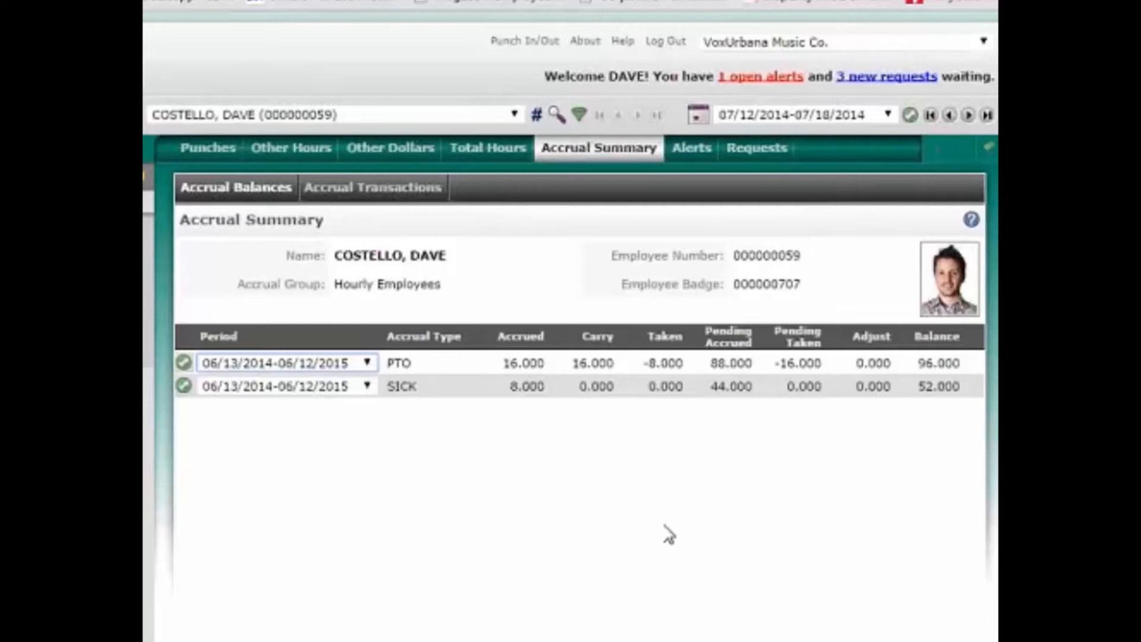
{"action": "left_click", "coordinate": [877, 83]}
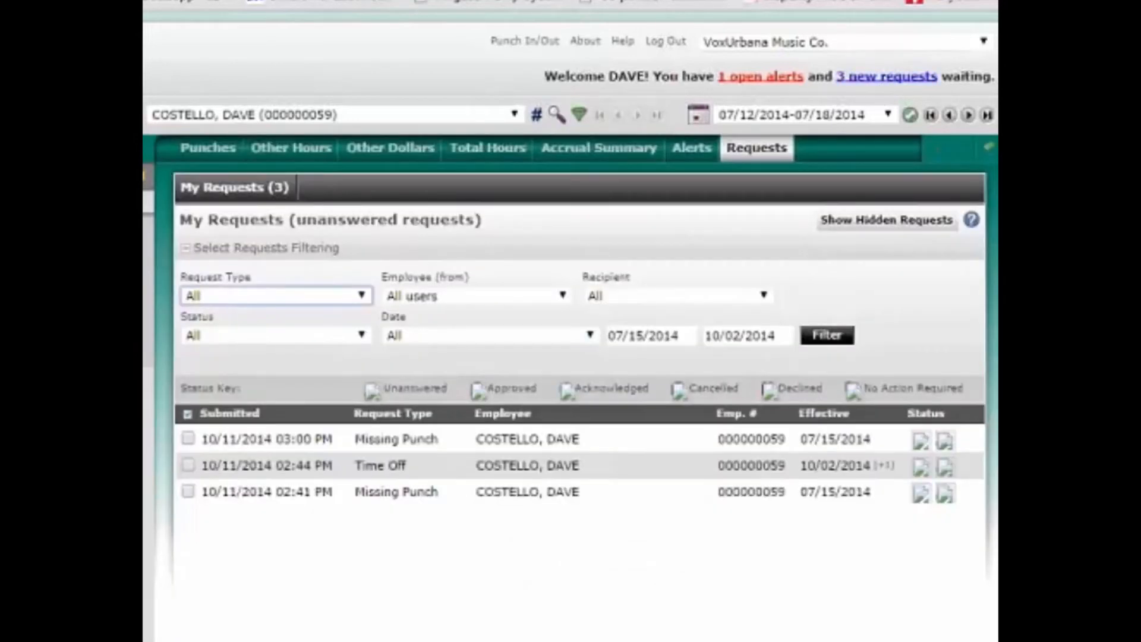
- Start a new time-off request for October 2 and 3, 2014 with PTO pay type
{"action": "left_click", "coordinate": [724, 583]}
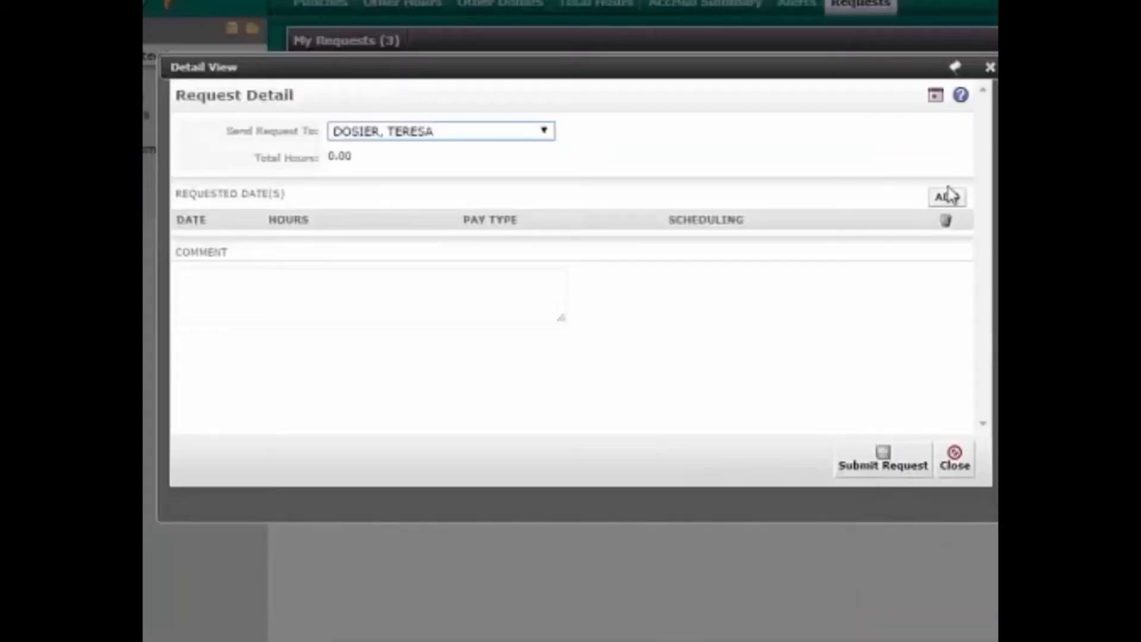
{"action": "left_click", "coordinate": [952, 200]}
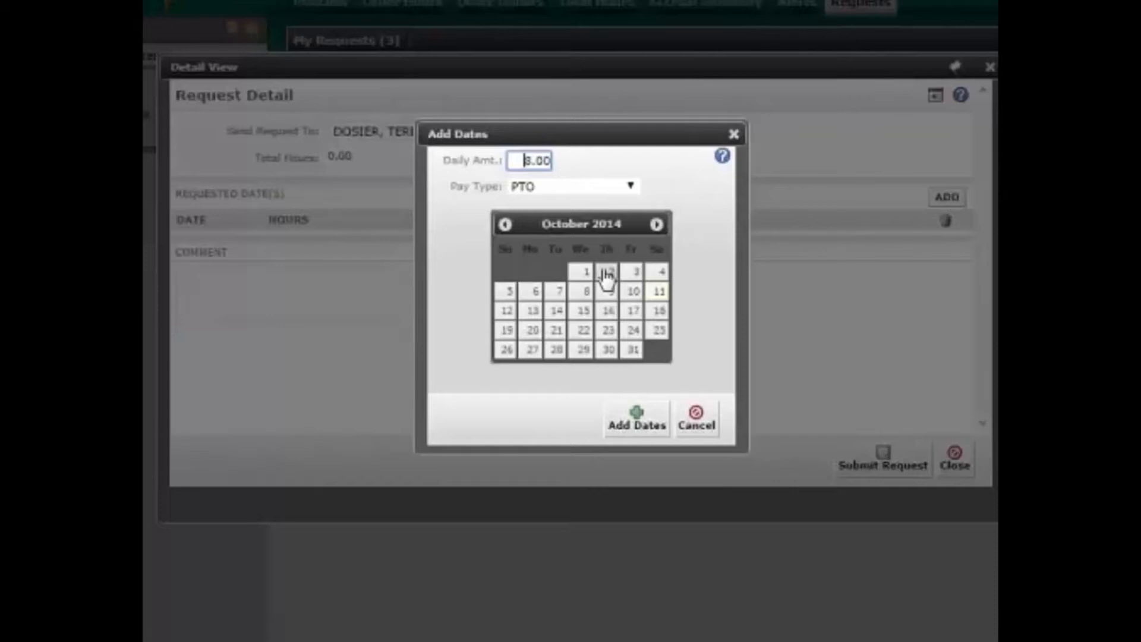
{"action": "left_click", "coordinate": [608, 273]}
{"action": "left_click", "coordinate": [633, 273]}
{"action": "left_click", "coordinate": [630, 187]}
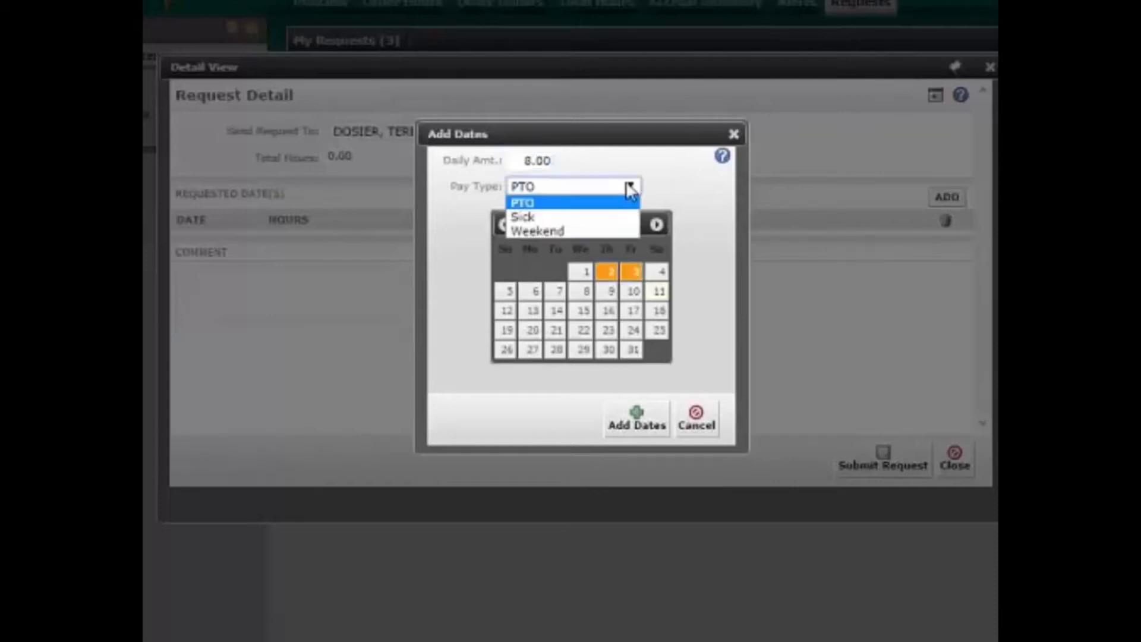
{"action": "left_click", "coordinate": [609, 206]}
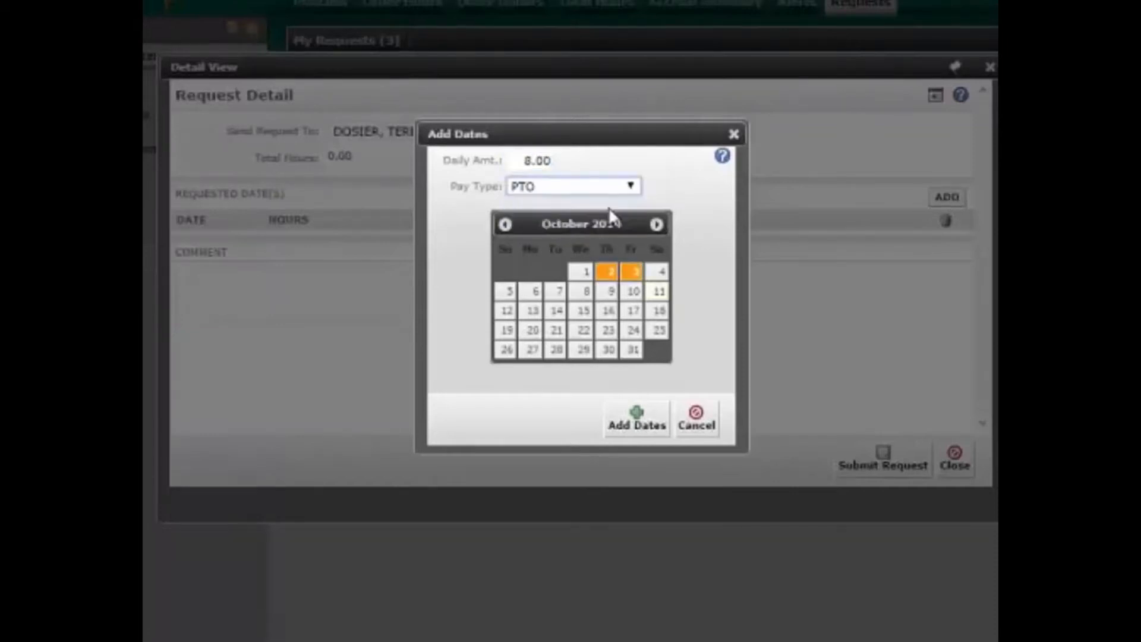
{"action": "left_click", "coordinate": [642, 428]}
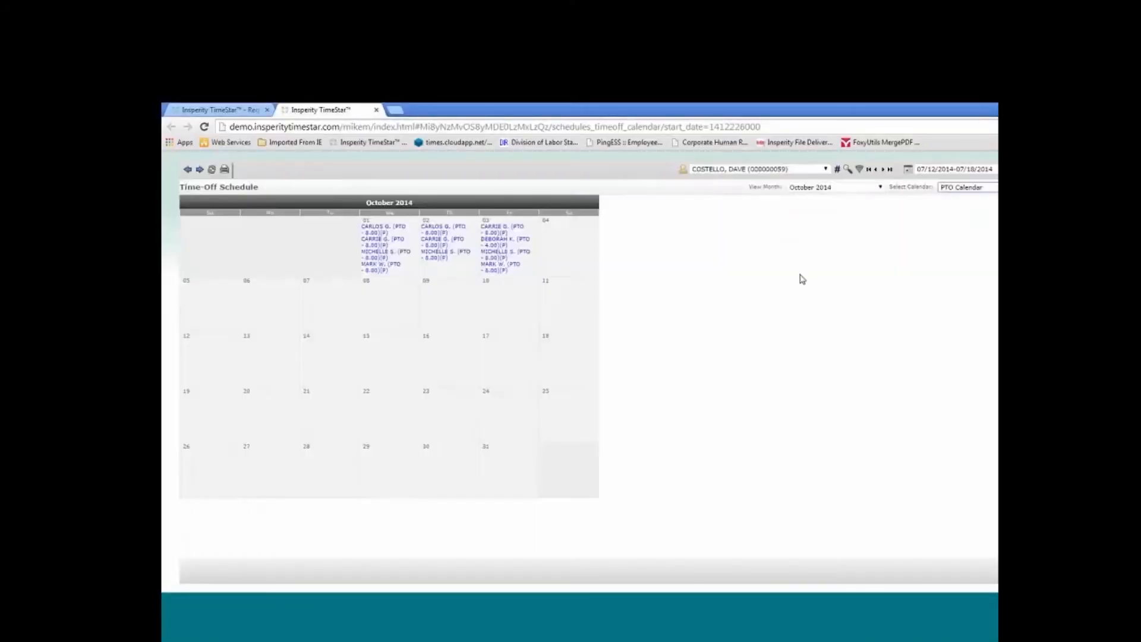
{"action": "left_click", "coordinate": [376, 110]}
- Add the comment 'please!' and submit the time-off request
{"action": "left_click", "coordinate": [526, 389]}
{"action": "type", "text": "pleas"}
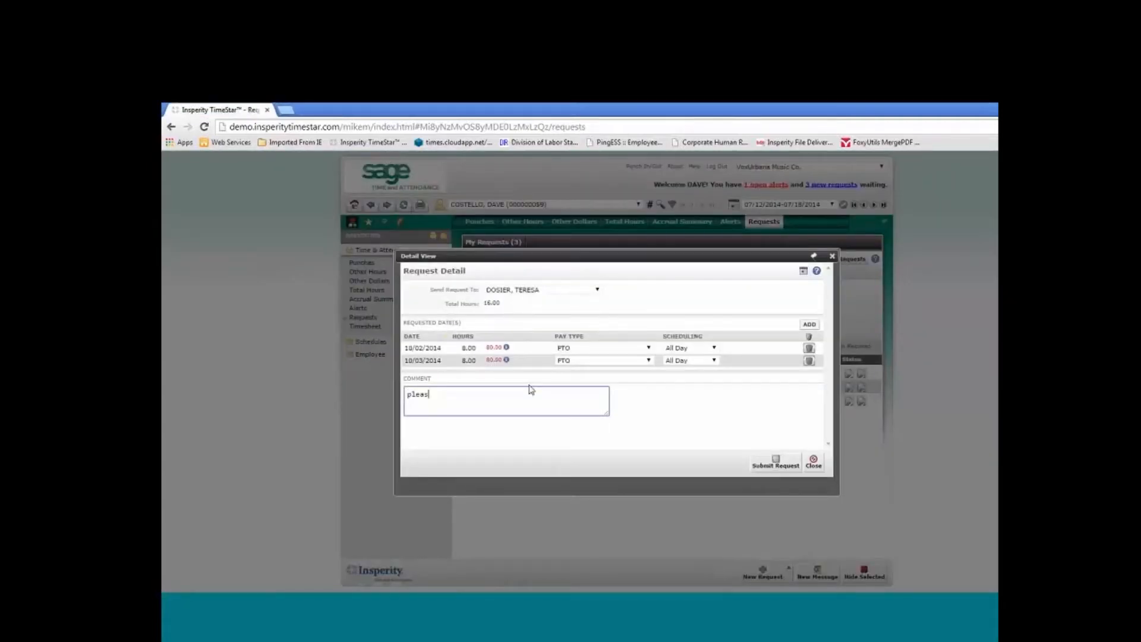
{"action": "type", "text": "e!"}
{"action": "left_click", "coordinate": [778, 462]}
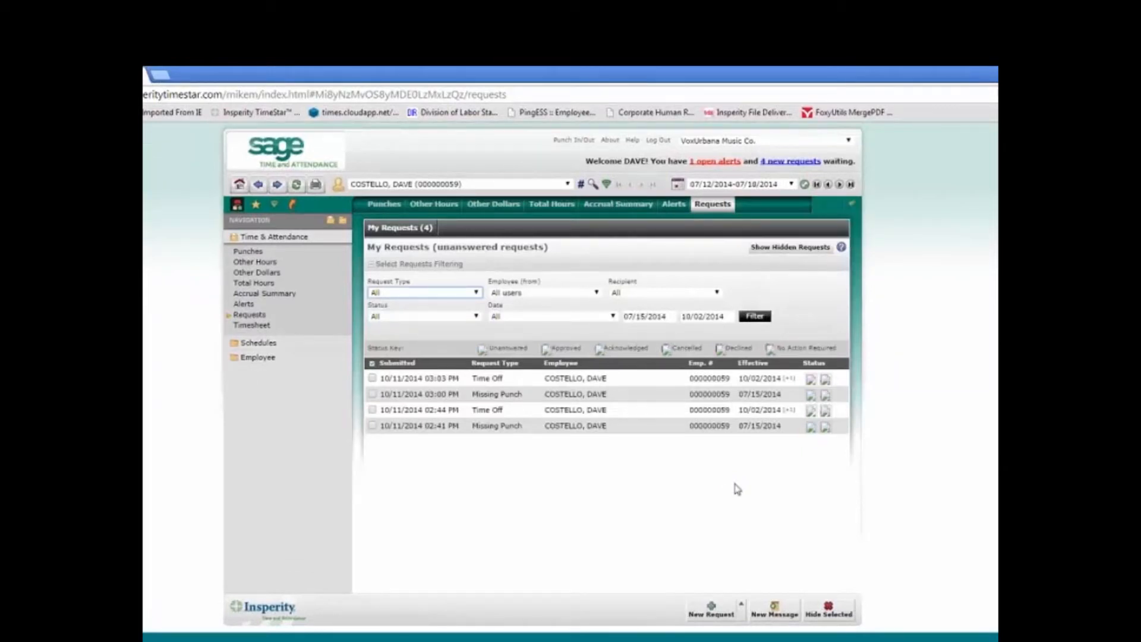
- Return to the home dashboard and log out of the employee session
{"action": "left_click", "coordinate": [239, 185]}
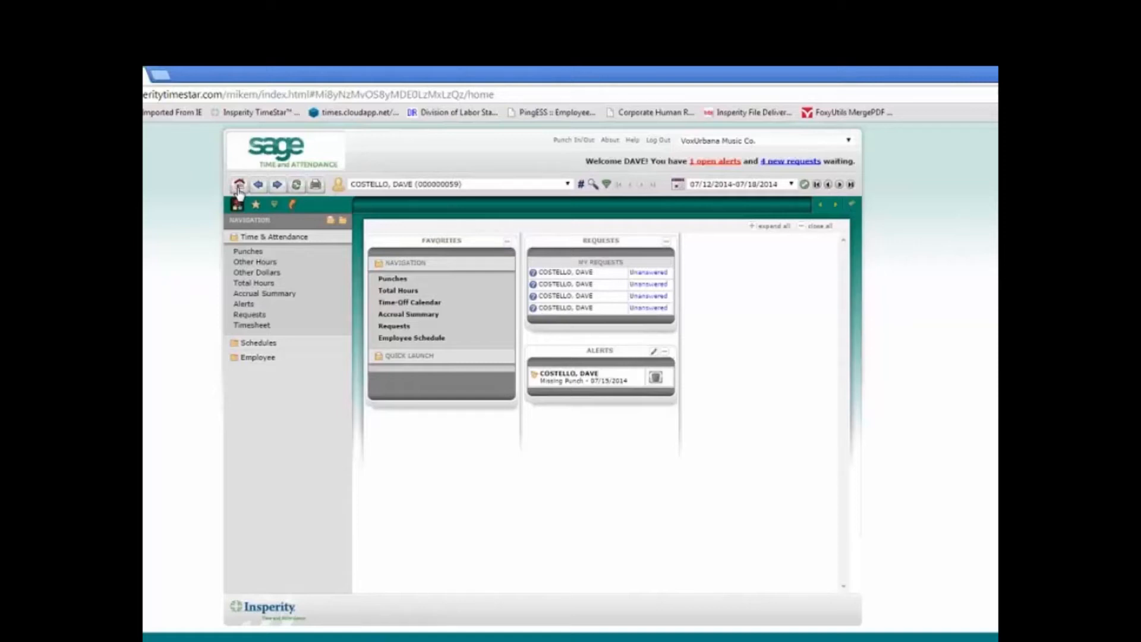
{"action": "left_click", "coordinate": [661, 141]}
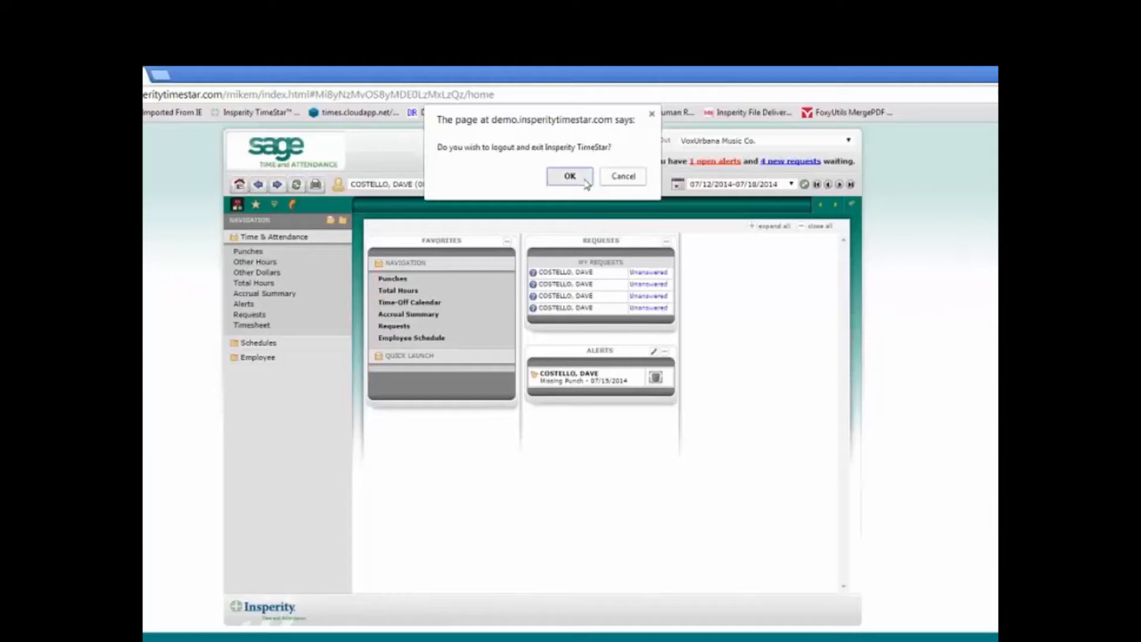
{"action": "left_click", "coordinate": [569, 176]}
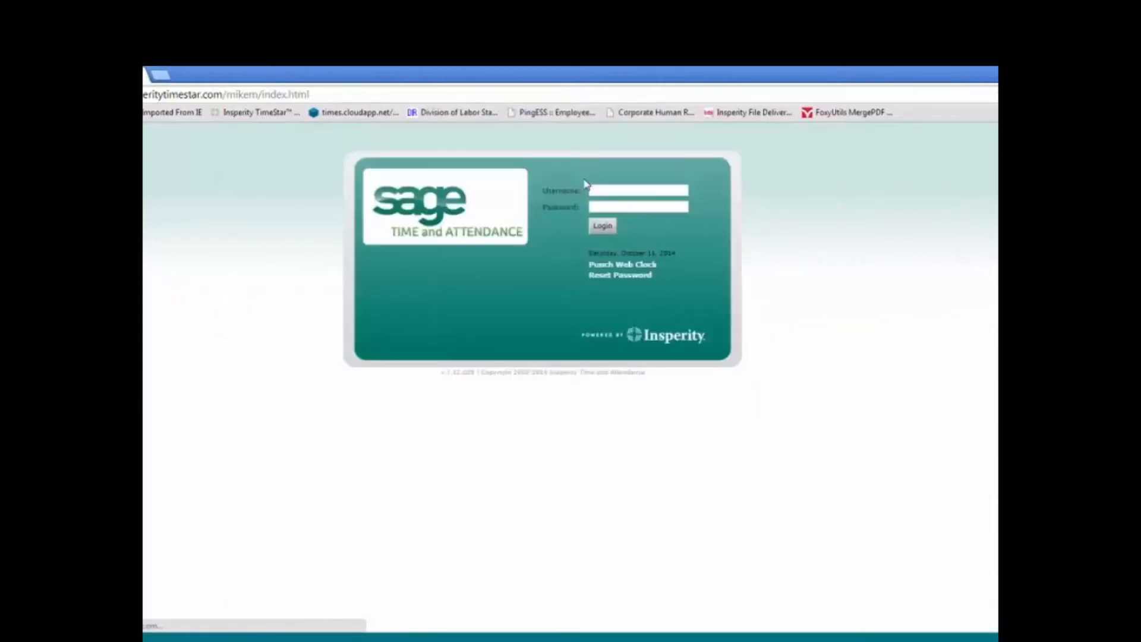
- Log in as the supervisor with their username and password
{"action": "type", "text": "terri"}
{"action": "key", "text": "Tab"}
{"action": "type", "text": "*"}
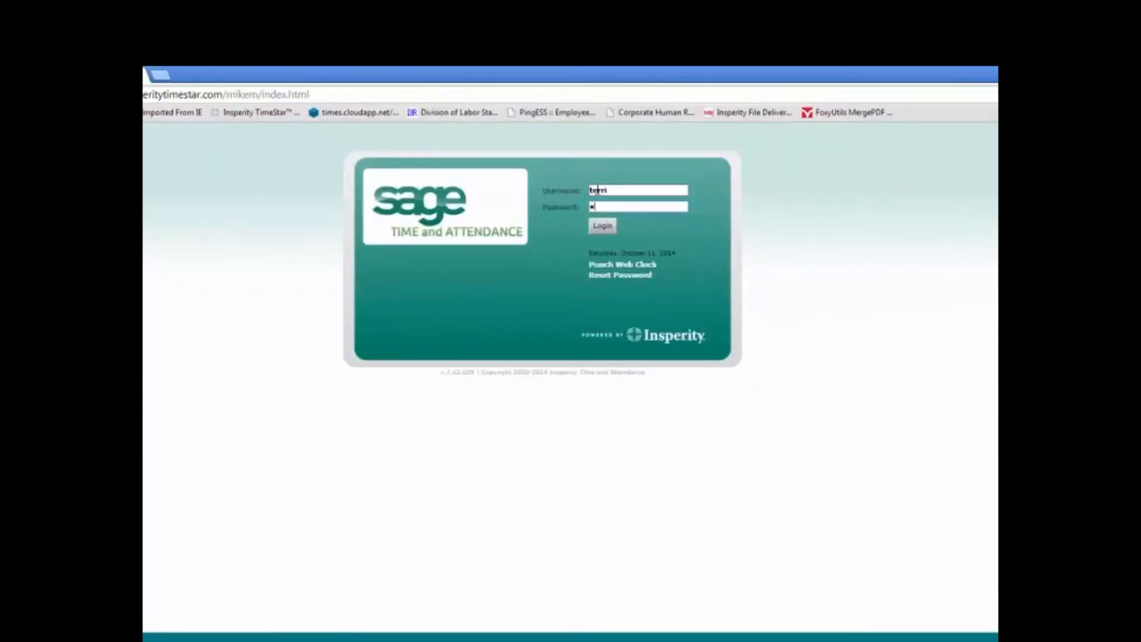
{"action": "type", "text": "****"}
{"action": "key", "text": "Return"}
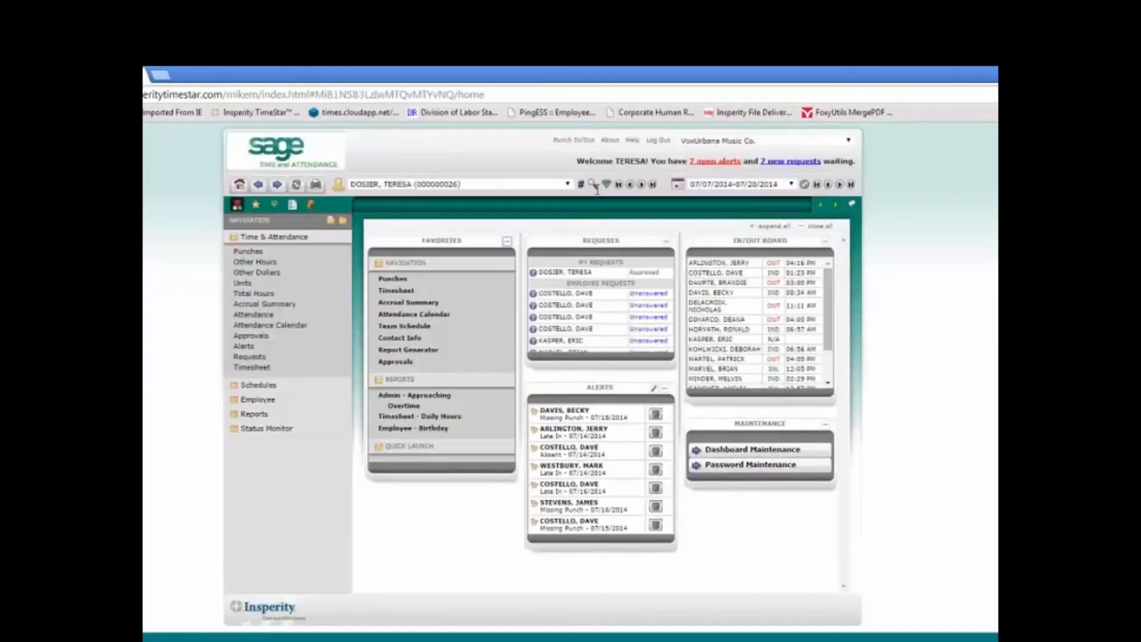
- Keep the current employee selected and open the 7 new requests awaiting approval
{"action": "left_click", "coordinate": [567, 185]}
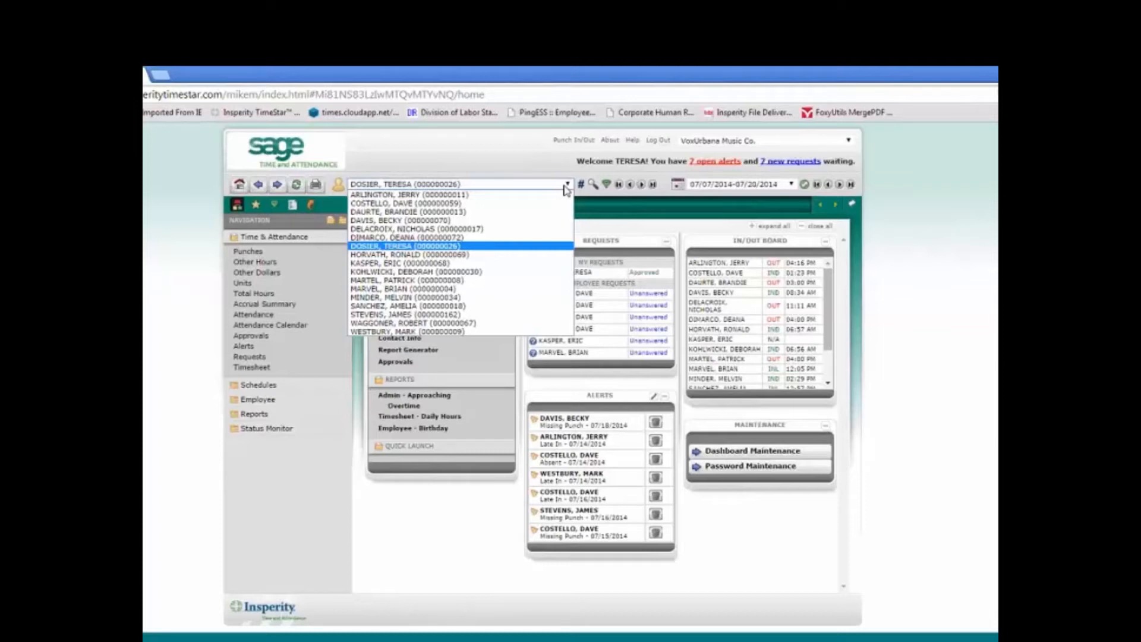
{"action": "left_click", "coordinate": [564, 186]}
{"action": "left_click", "coordinate": [796, 166]}
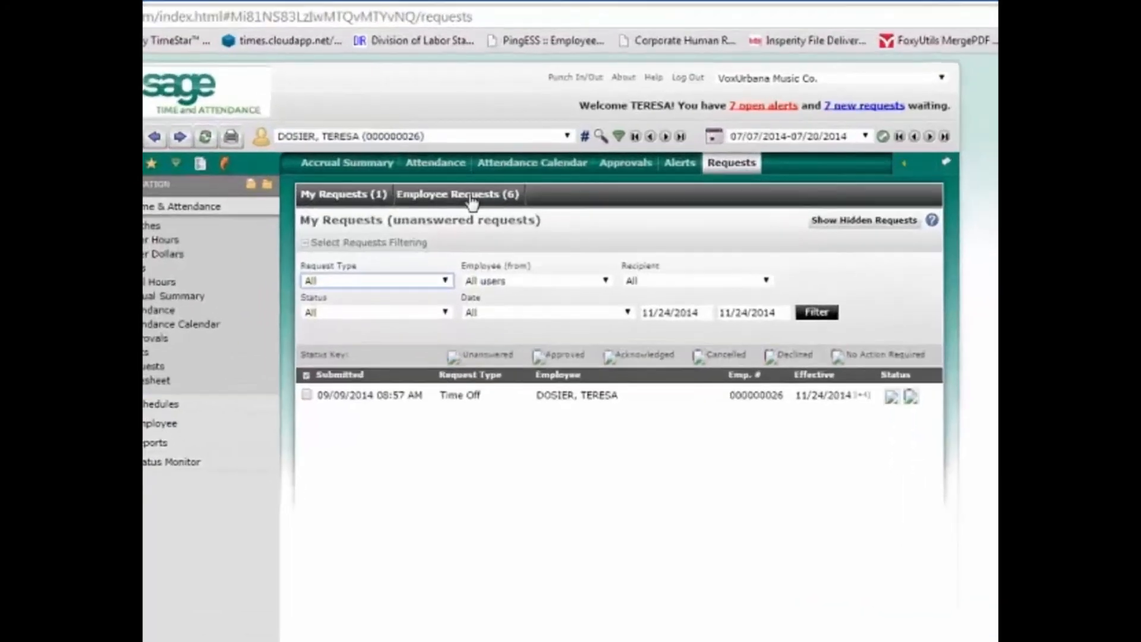
- Open the Employee Requests (6) list and view the newest Time Off request's details
{"action": "left_click", "coordinate": [484, 229]}
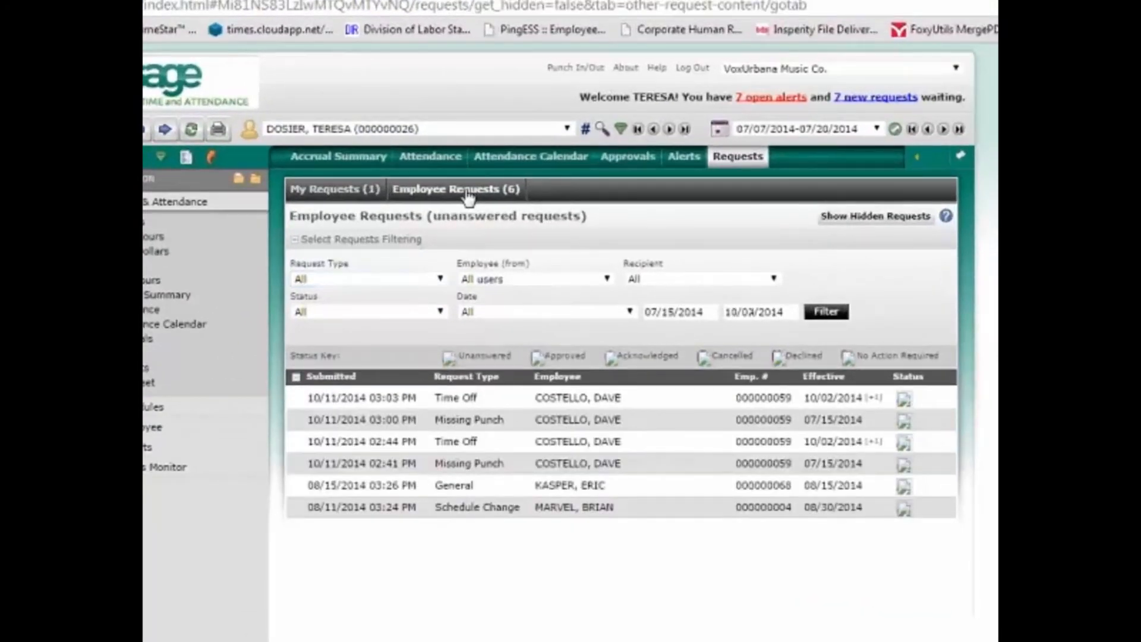
{"action": "left_click", "coordinate": [370, 406]}
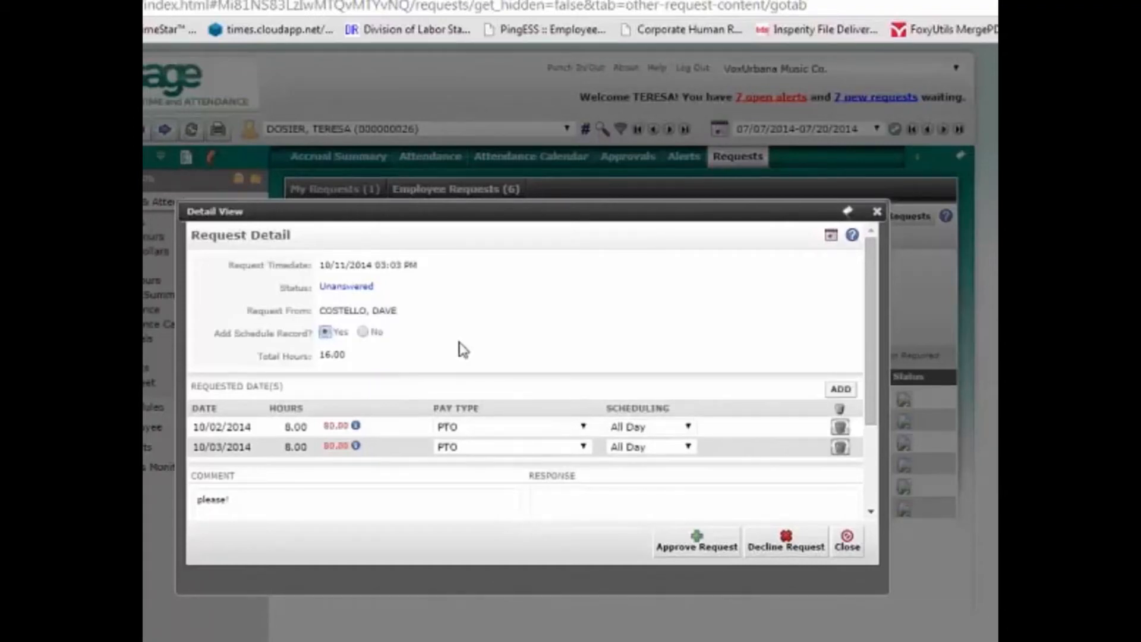
- Approve the 10/02–10/03/2014 PTO request with the response 'sure have fun!'
{"action": "left_click_drag", "start_coordinate": [868, 287], "coordinate": [875, 256]}
{"action": "left_click_drag", "start_coordinate": [869, 279], "coordinate": [866, 351]}
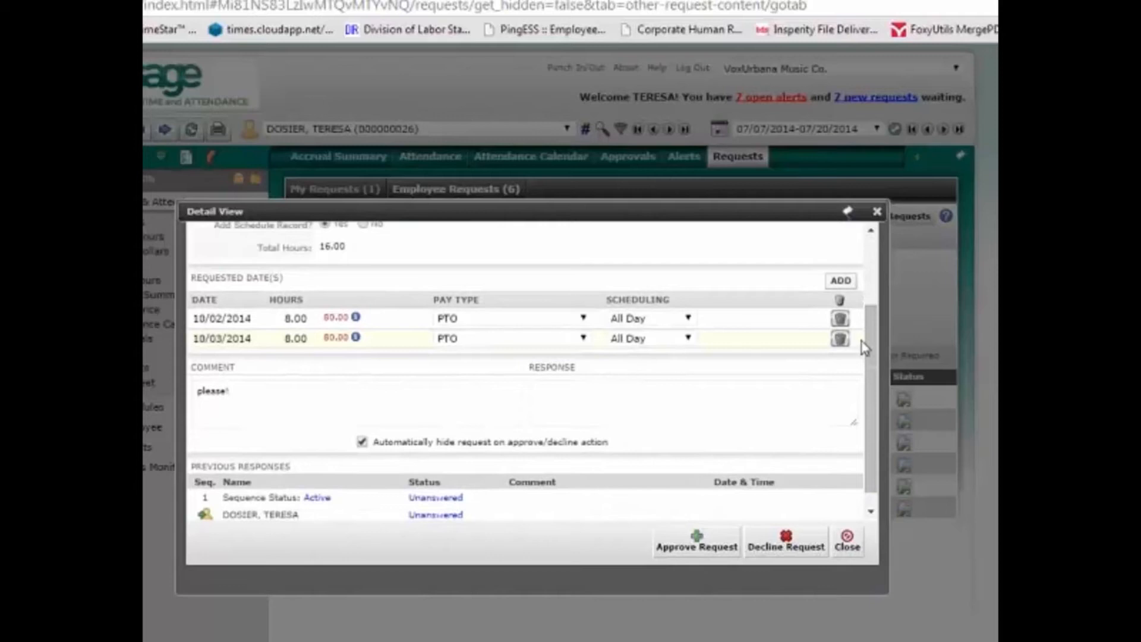
{"action": "left_click", "coordinate": [682, 397]}
{"action": "type", "text": "sure have fun!"}
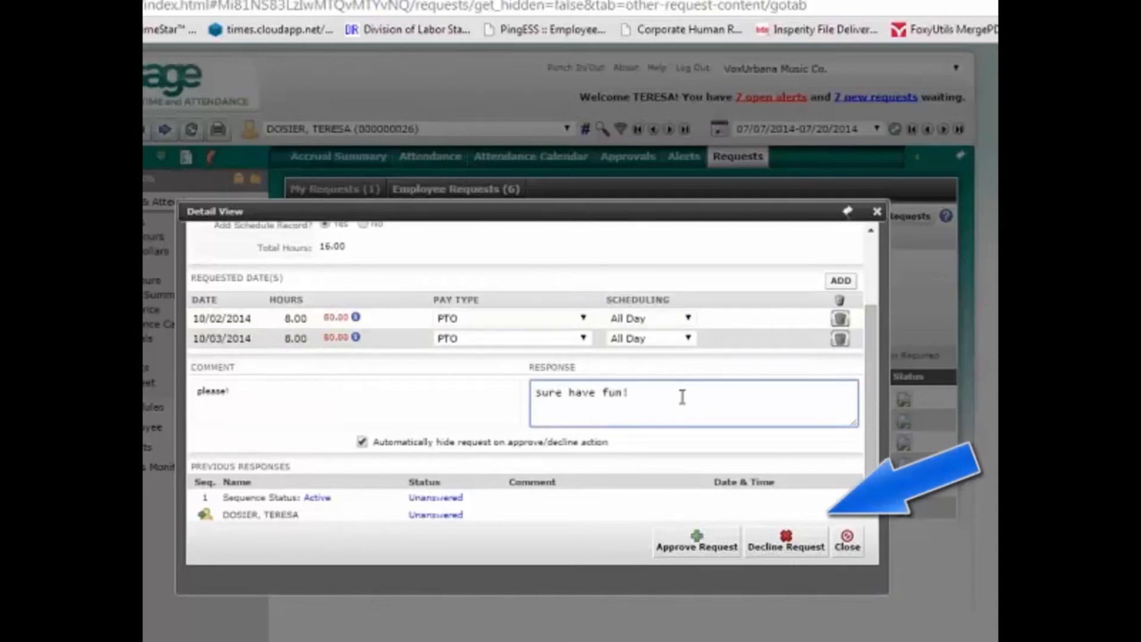
{"action": "left_click", "coordinate": [695, 548]}
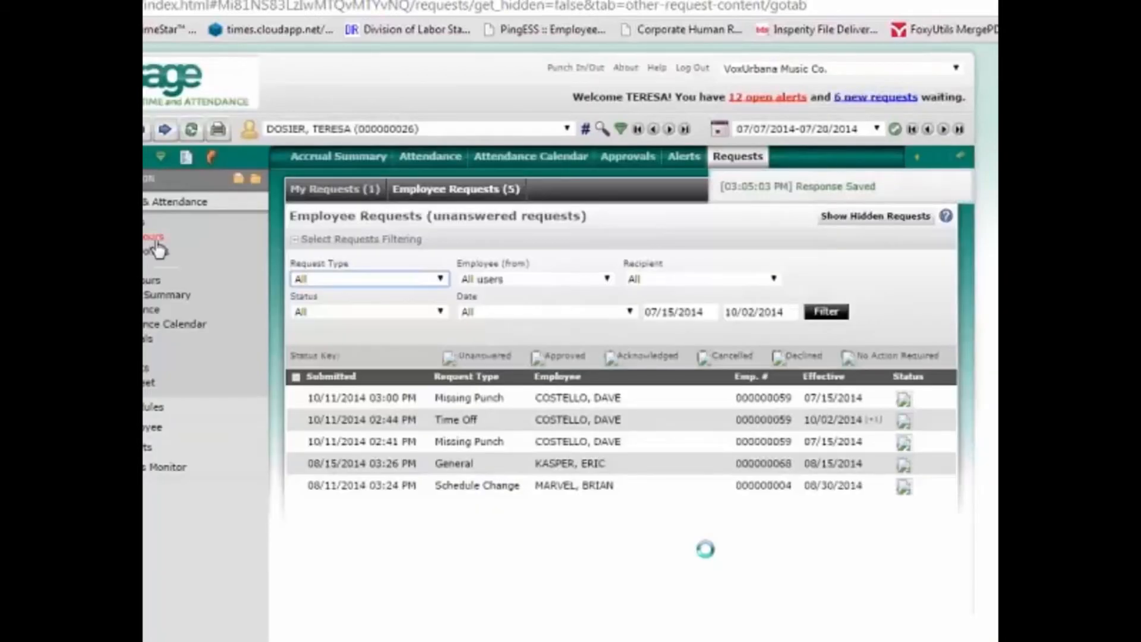
- Confirm the requester's two approved PTO days in Other Hours for 09/27/2014–10/03/2014, then return home
{"action": "left_click", "coordinate": [156, 245]}
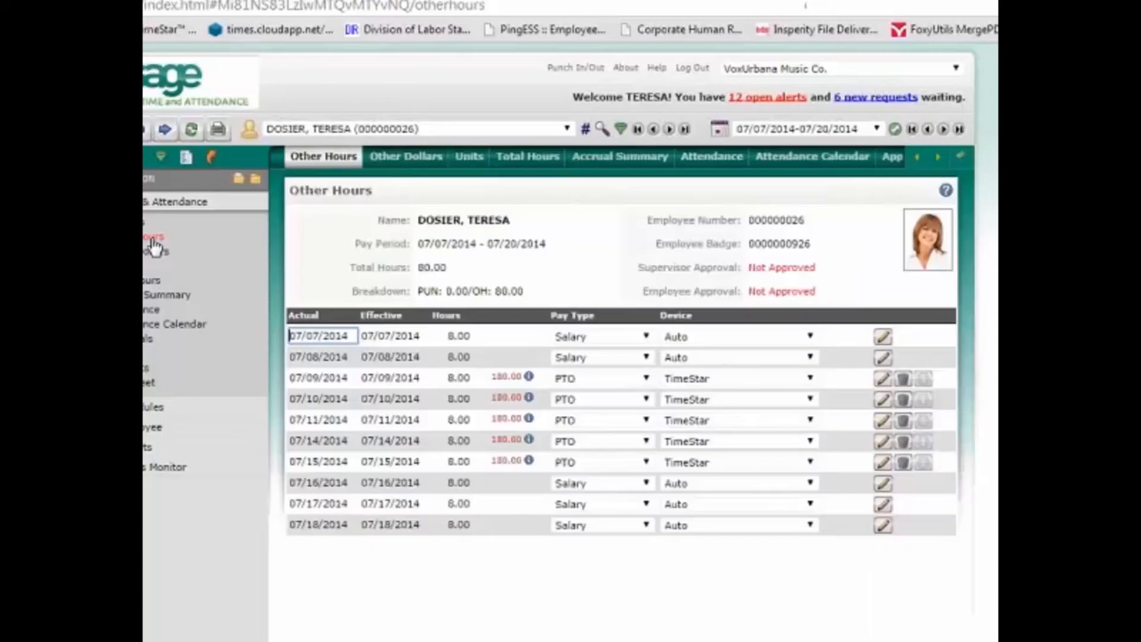
{"action": "left_click", "coordinate": [567, 129]}
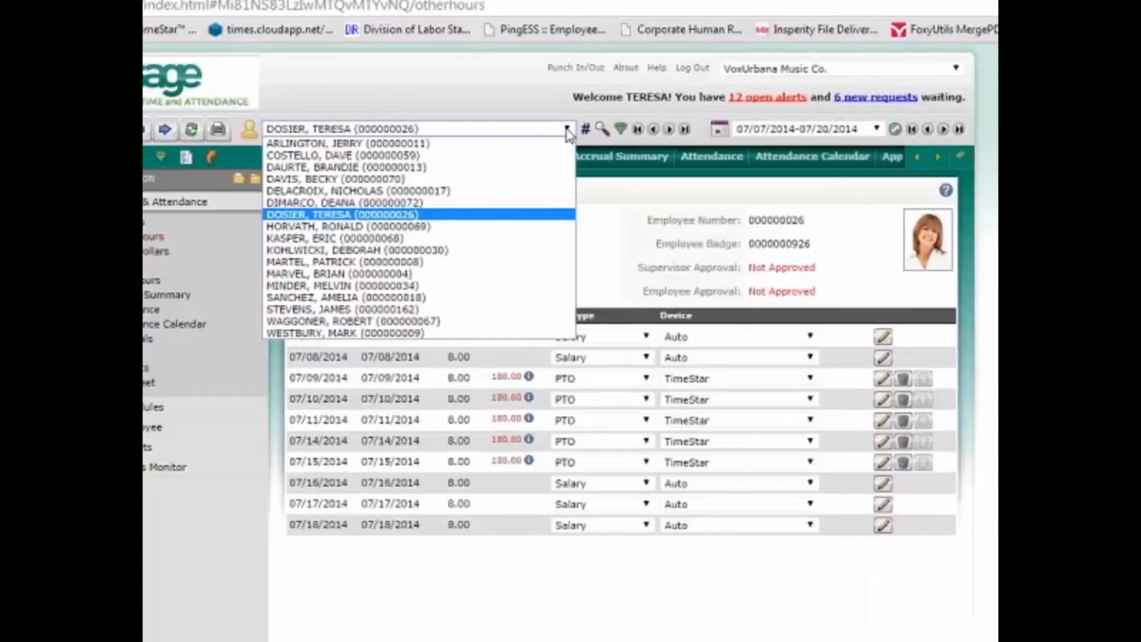
{"action": "left_click", "coordinate": [532, 156]}
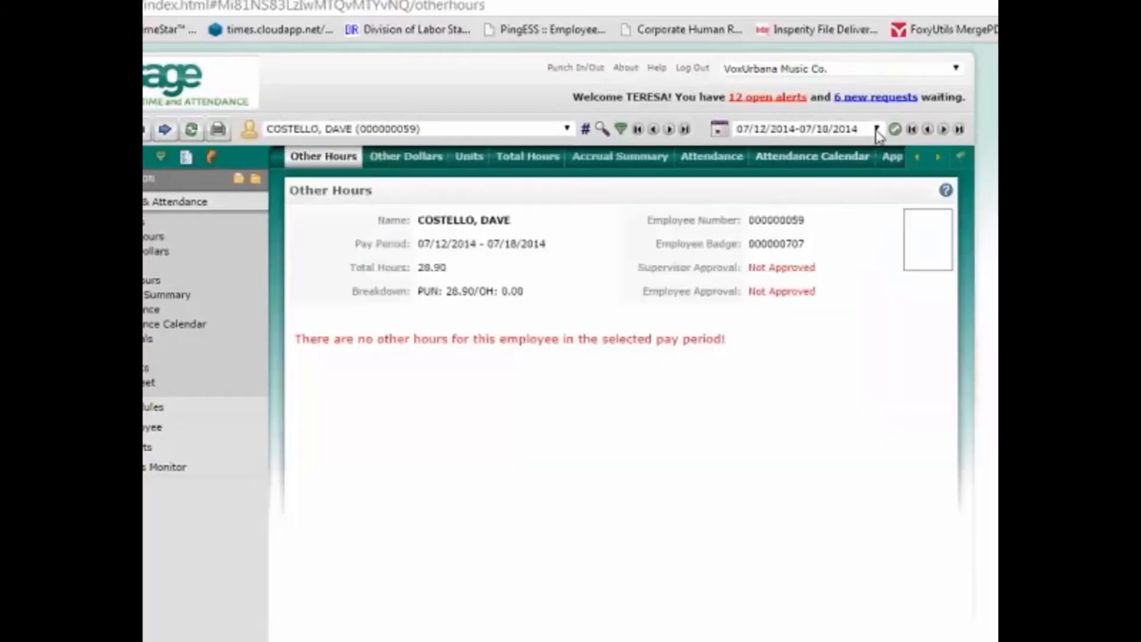
{"action": "left_click", "coordinate": [876, 129]}
{"action": "scroll", "coordinate": [879, 196], "scroll_direction": "down", "scroll_amount": 1}
{"action": "scroll", "coordinate": [880, 221], "scroll_direction": "down", "scroll_amount": 1}
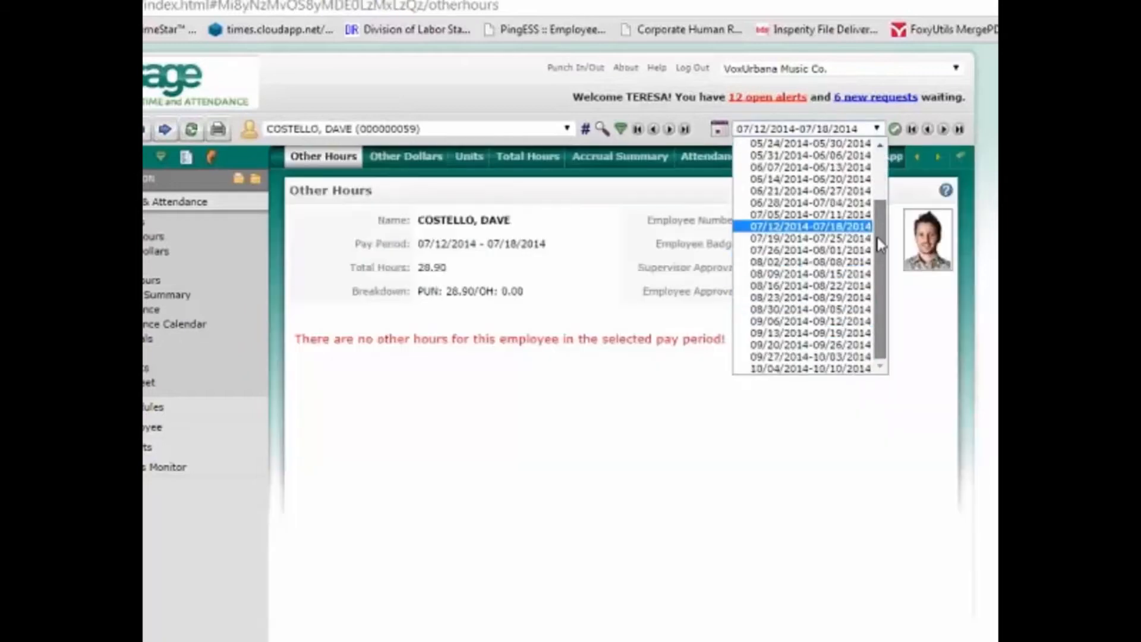
{"action": "left_click", "coordinate": [843, 356]}
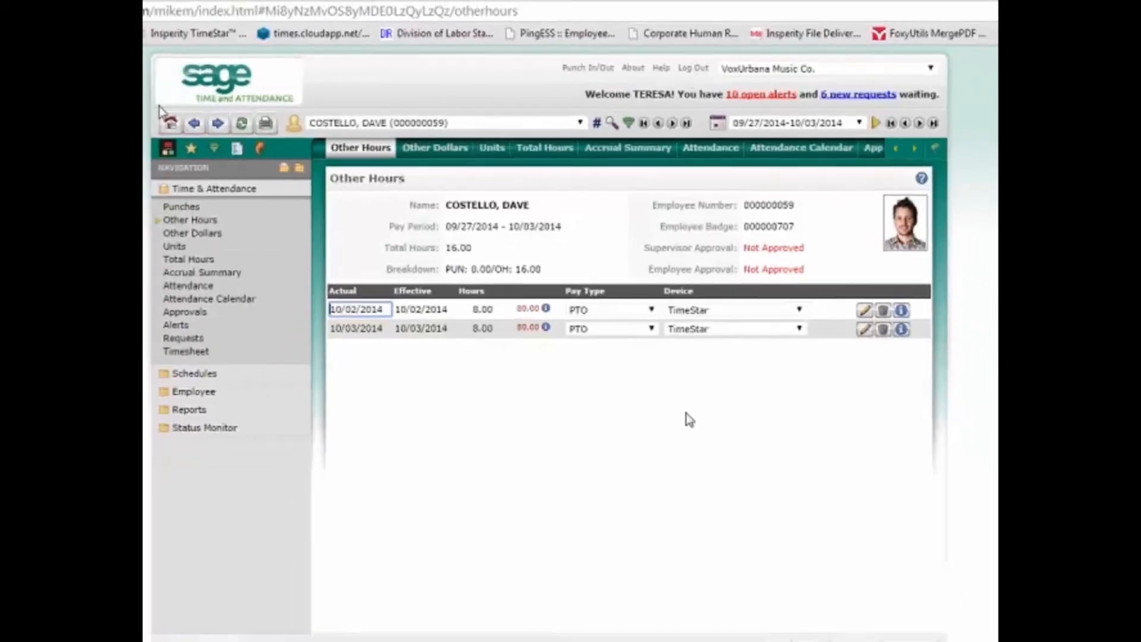
{"action": "left_click", "coordinate": [203, 118]}
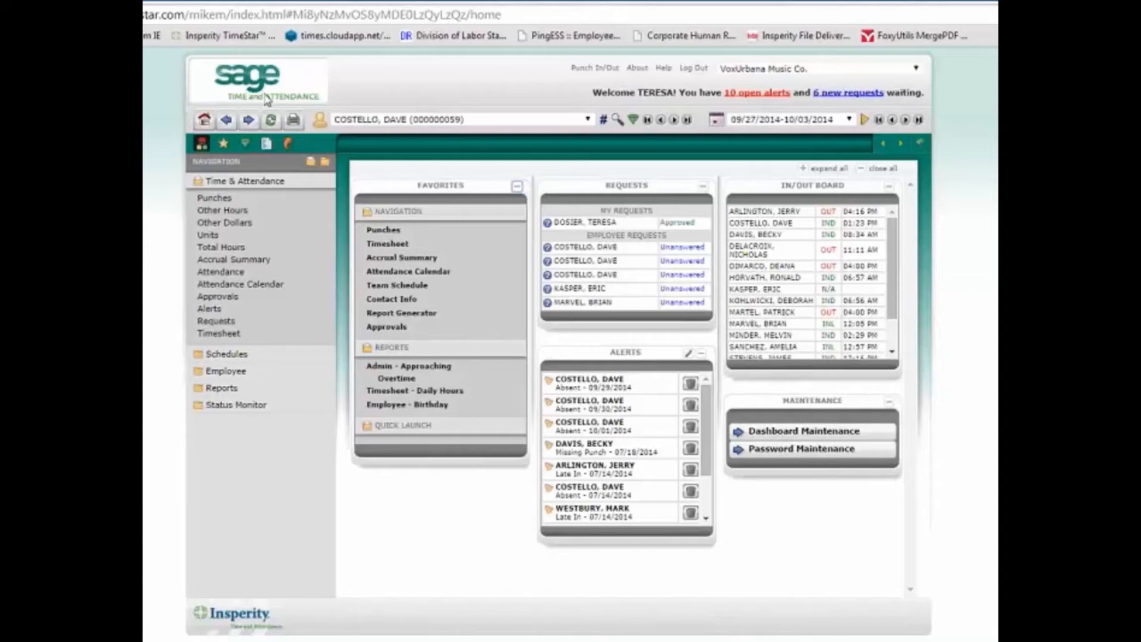
- Fill the Missing Punch alert's 07/18/2014 in-punch with 8:00 AM, punch type IND
{"action": "left_click", "coordinate": [744, 95]}
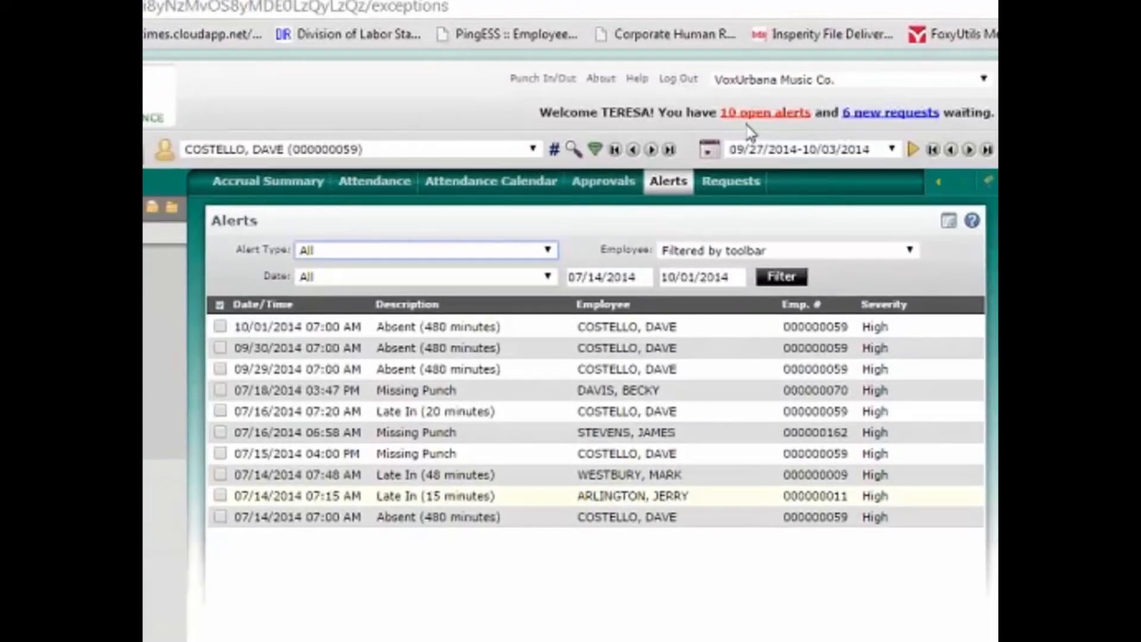
{"action": "left_click", "coordinate": [438, 392]}
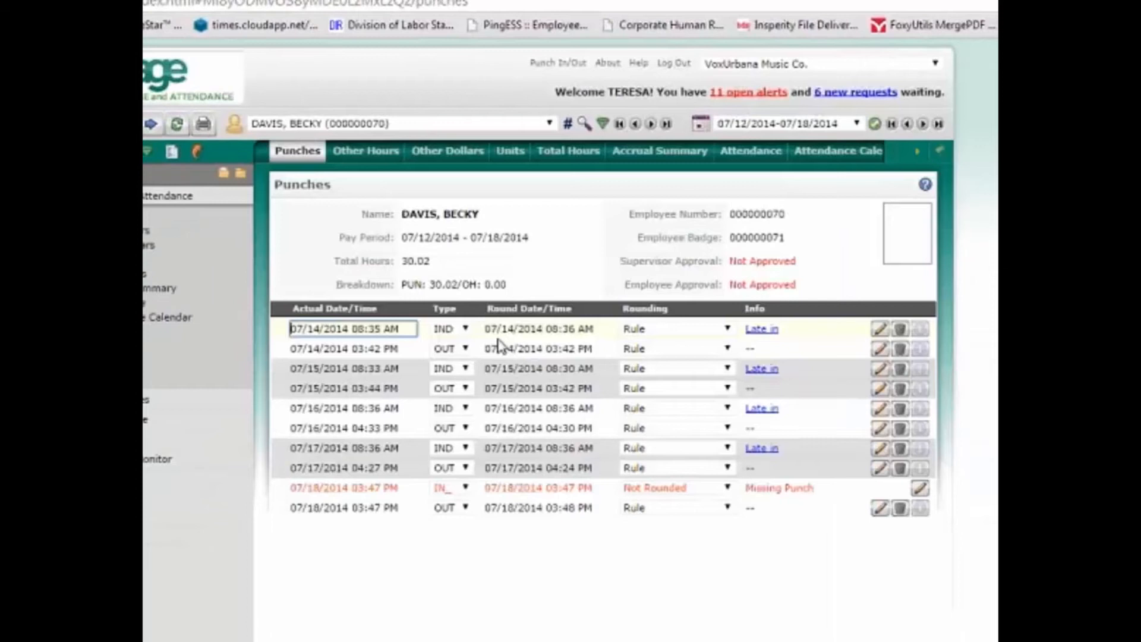
{"action": "left_click", "coordinate": [359, 488]}
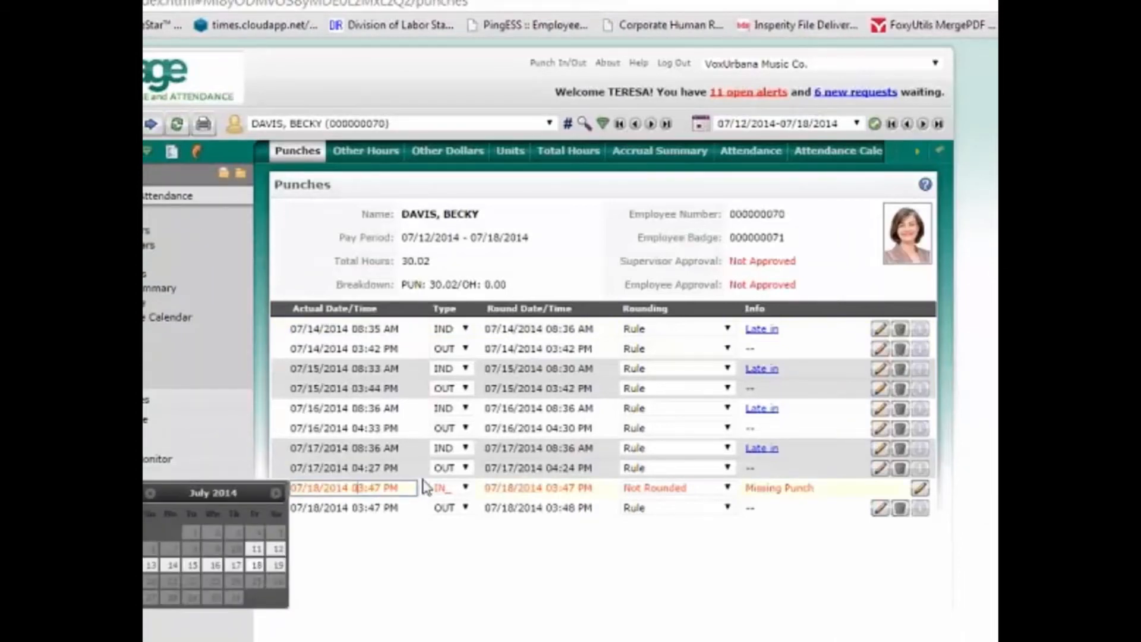
{"action": "type", "text": "8:00a"}
{"action": "left_click", "coordinate": [457, 490]}
{"action": "left_click", "coordinate": [458, 538]}
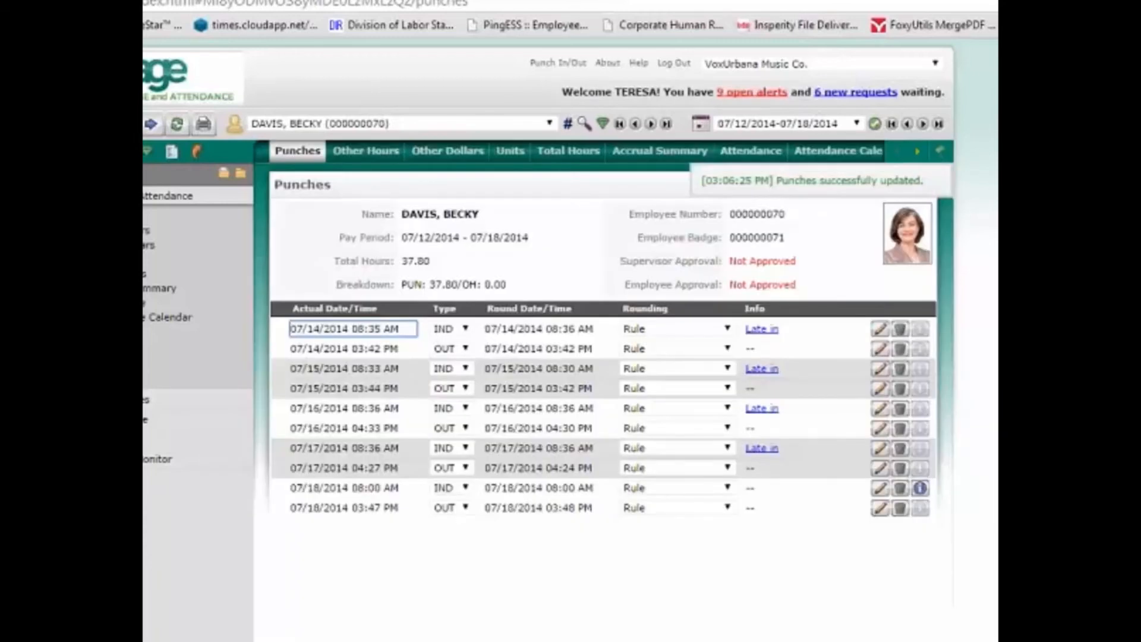
- Review the added punch's audit history, then go back to the open alerts list
{"action": "left_click", "coordinate": [920, 488]}
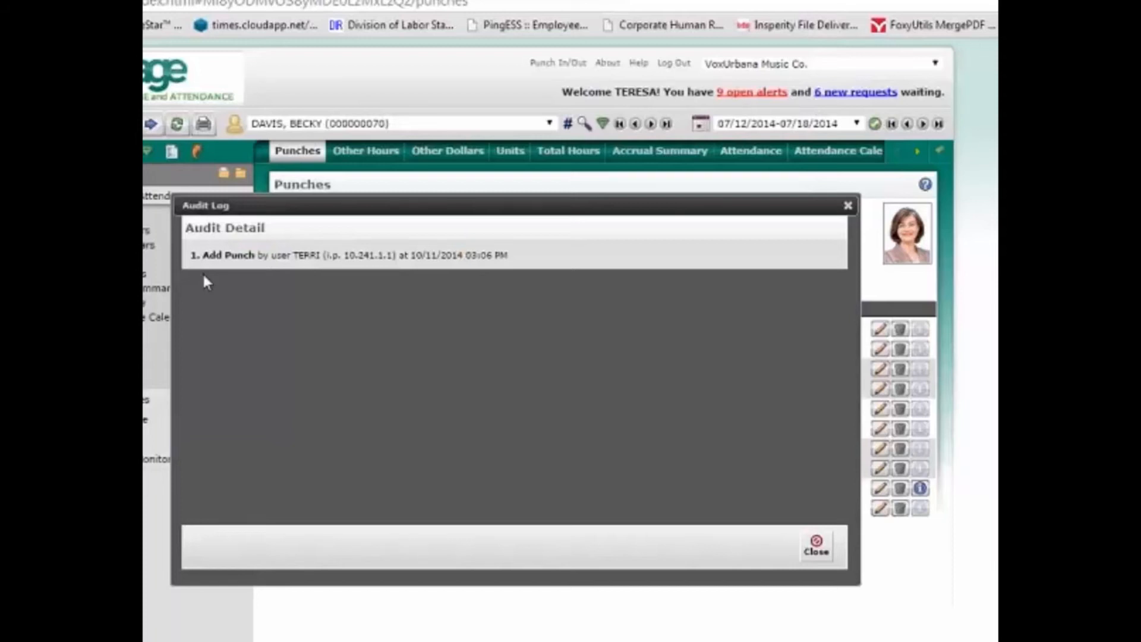
{"action": "left_click", "coordinate": [816, 545]}
{"action": "left_click", "coordinate": [753, 93]}
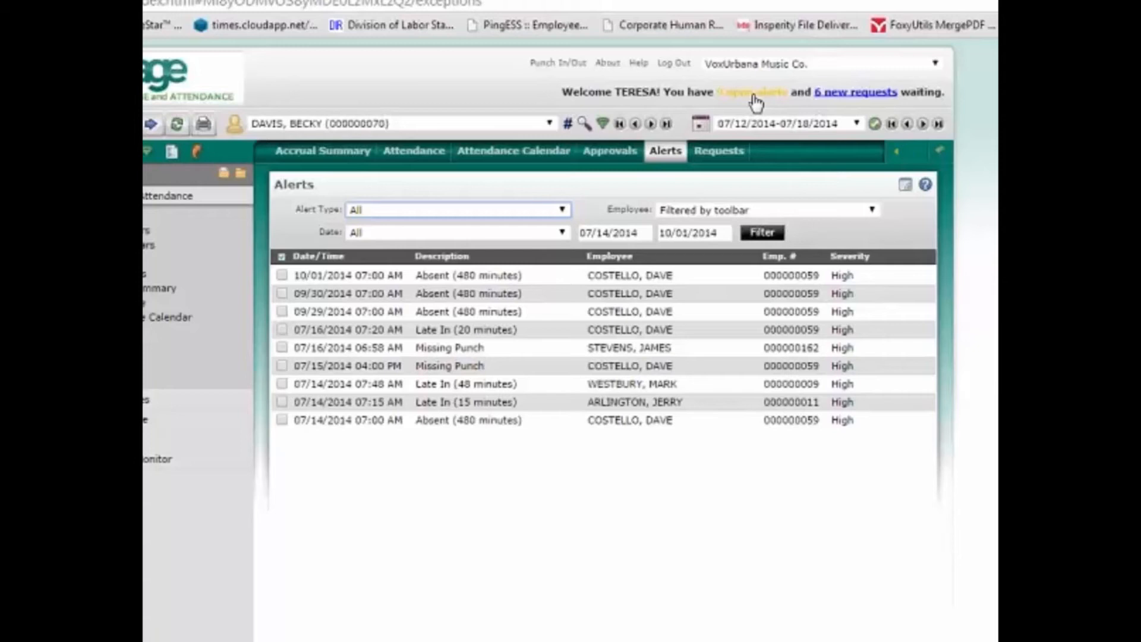
- Delete the three 07/14/2014 alerts (two Late In, one Absent) and view the employee's attendance
{"action": "left_click", "coordinate": [282, 384]}
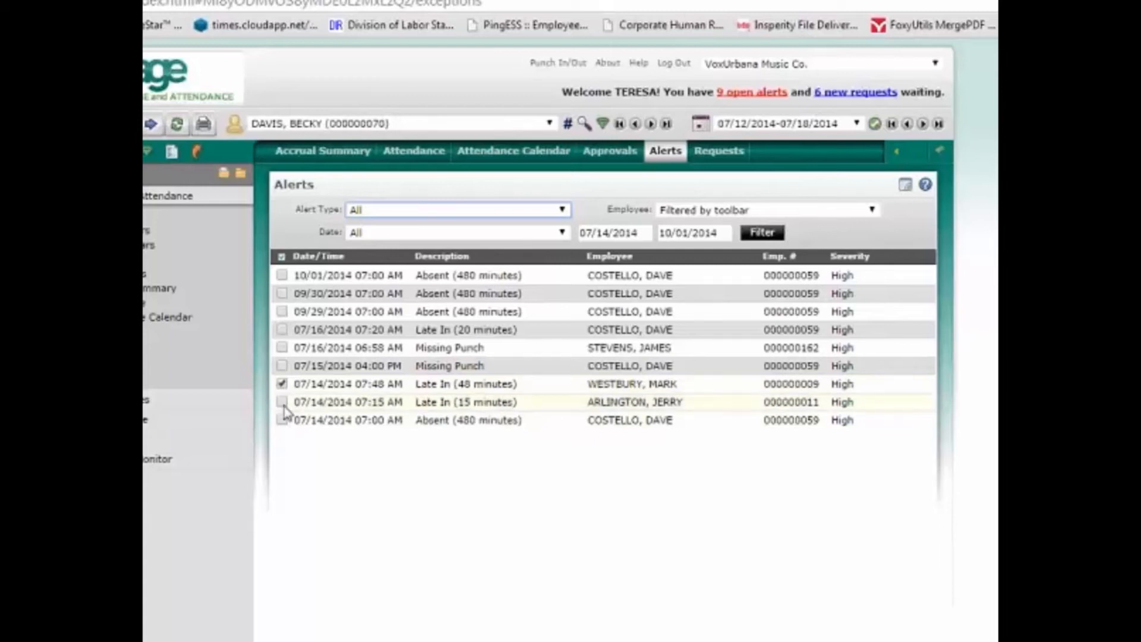
{"action": "left_click", "coordinate": [282, 402]}
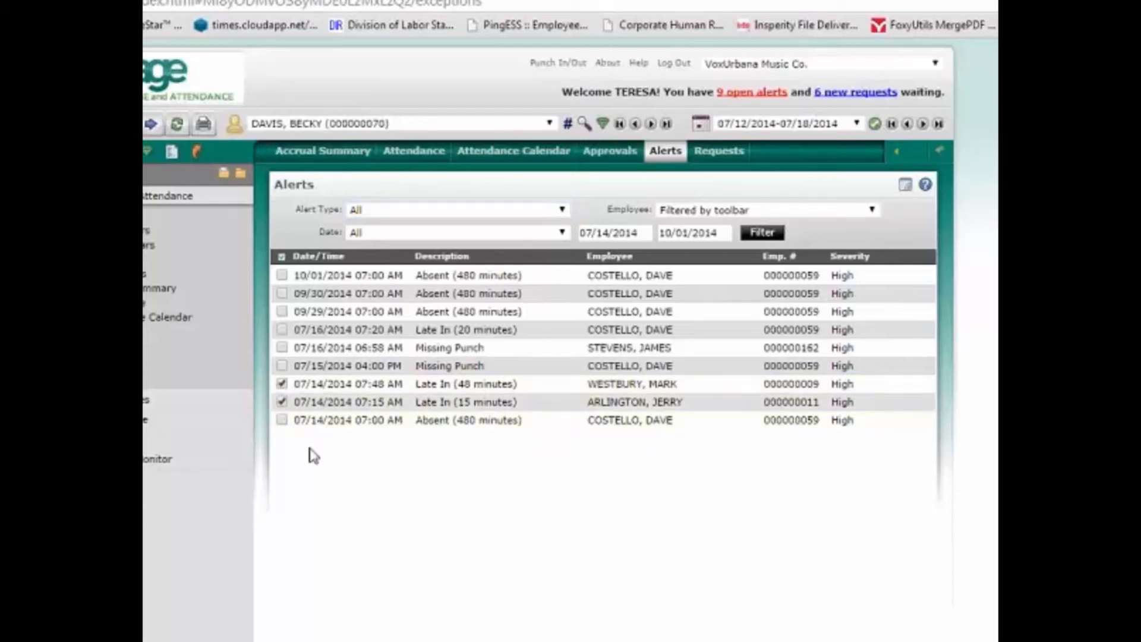
{"action": "left_click", "coordinate": [281, 421]}
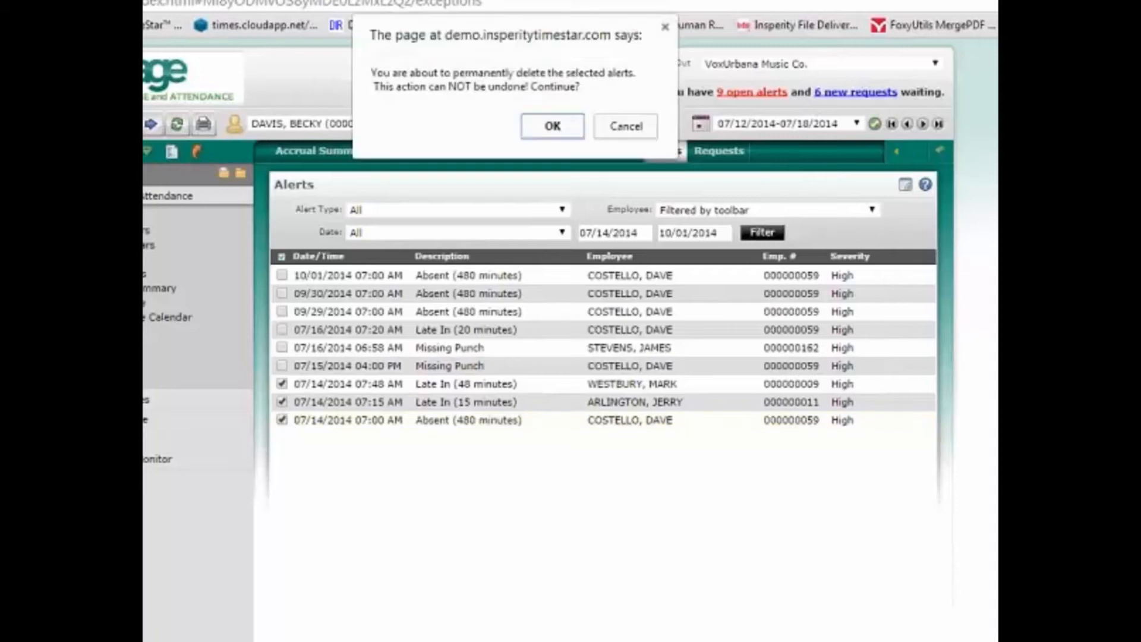
{"action": "left_click", "coordinate": [553, 126]}
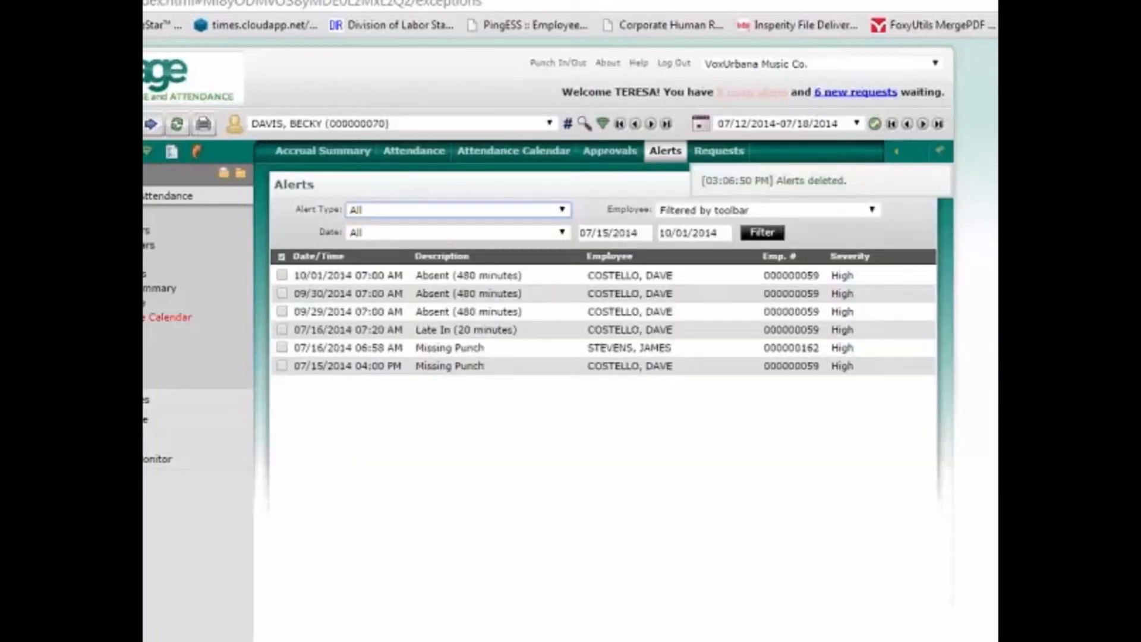
{"action": "left_click", "coordinate": [143, 303]}
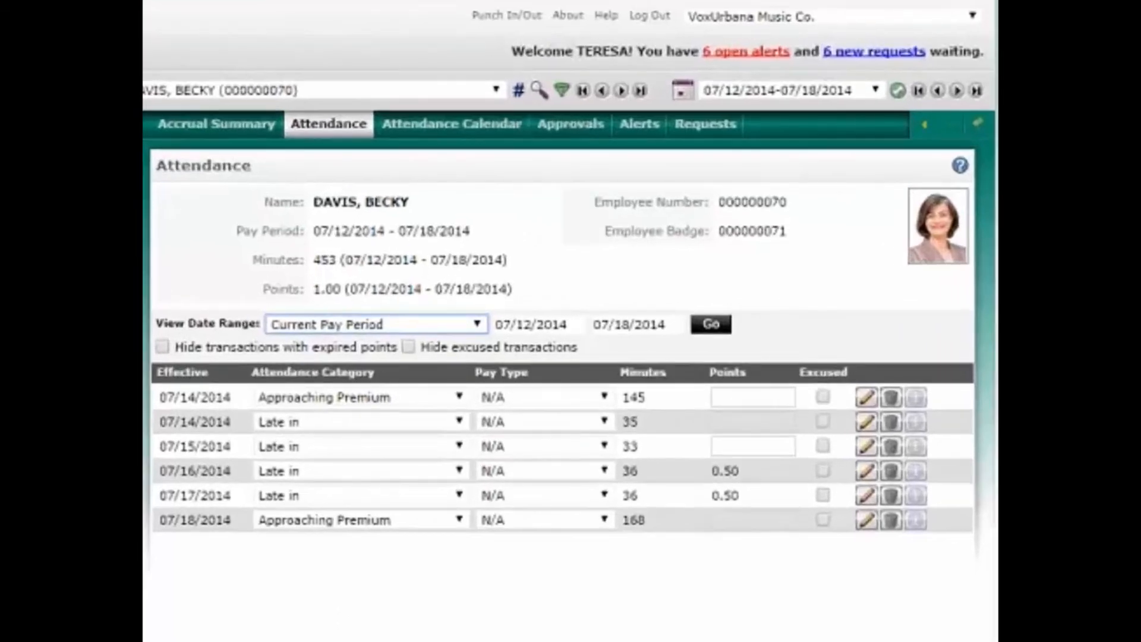
- Inspect the 07/14/2014 attendance entry without changes, then return to the home dashboard
{"action": "left_click", "coordinate": [687, 399]}
{"action": "left_click", "coordinate": [171, 123]}
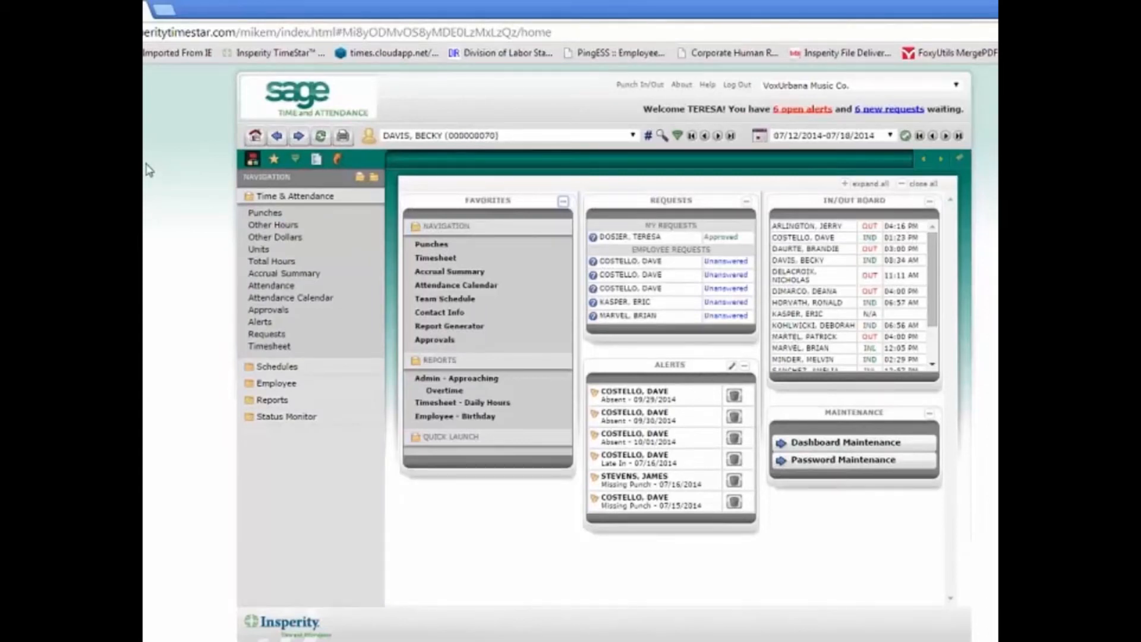
- Open Approvals from Favorites and launch the Staff Time Approvals grid for all 17 employees
{"action": "left_click", "coordinate": [434, 339]}
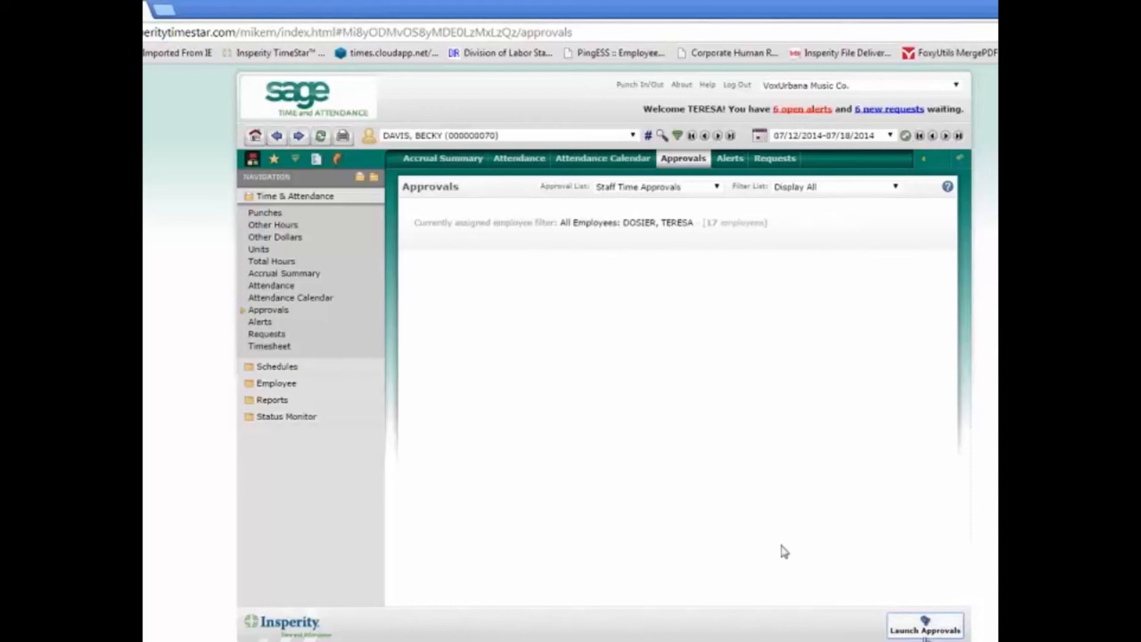
{"action": "left_click", "coordinate": [923, 631]}
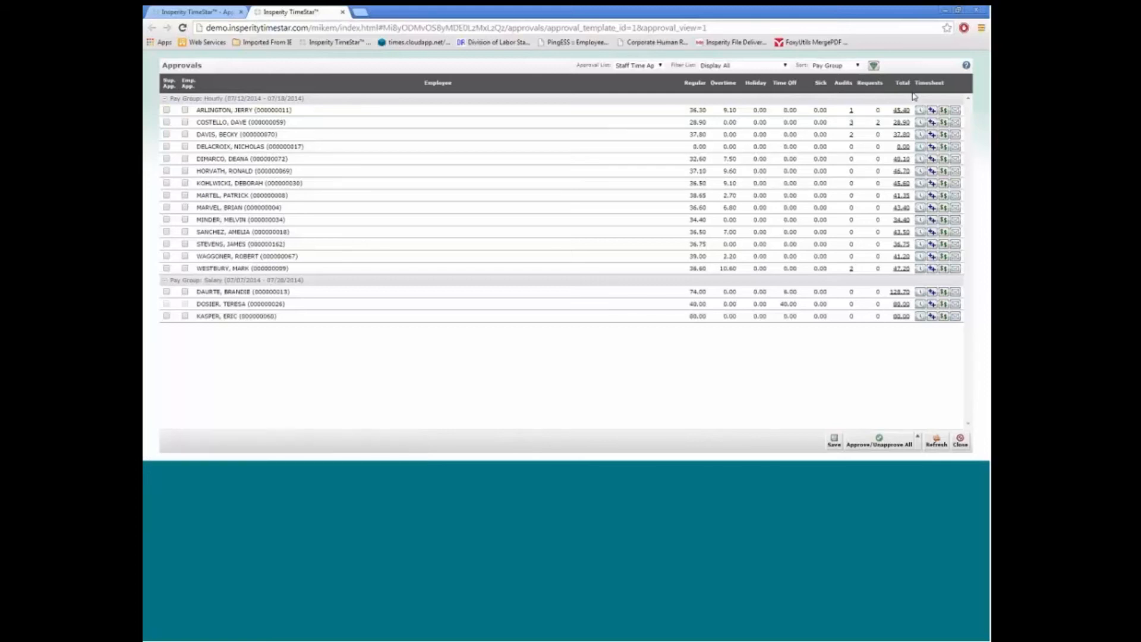
- Supervisor-approve and save all employees' time, dismissing errors for the two blocked employees
{"action": "left_click", "coordinate": [879, 443]}
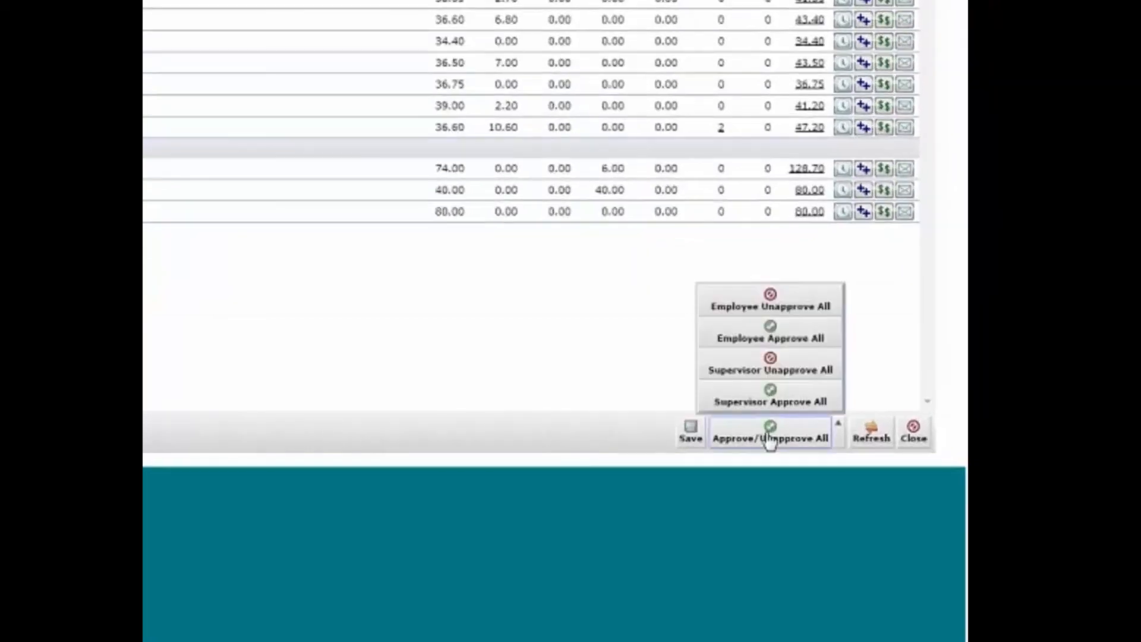
{"action": "left_click", "coordinate": [780, 407]}
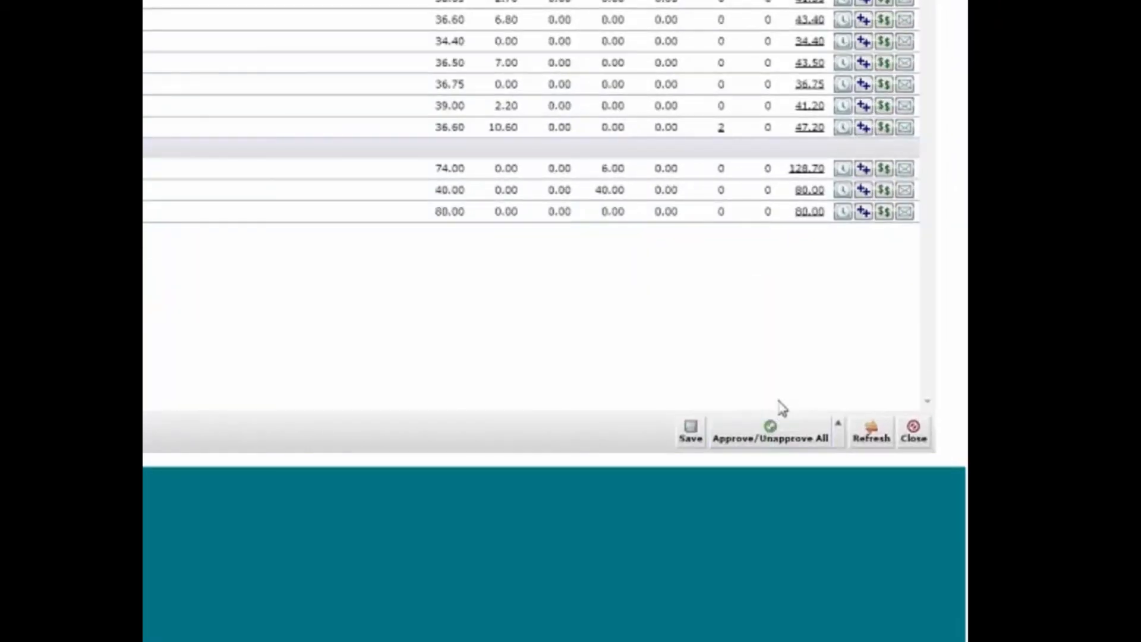
{"action": "left_click", "coordinate": [689, 440]}
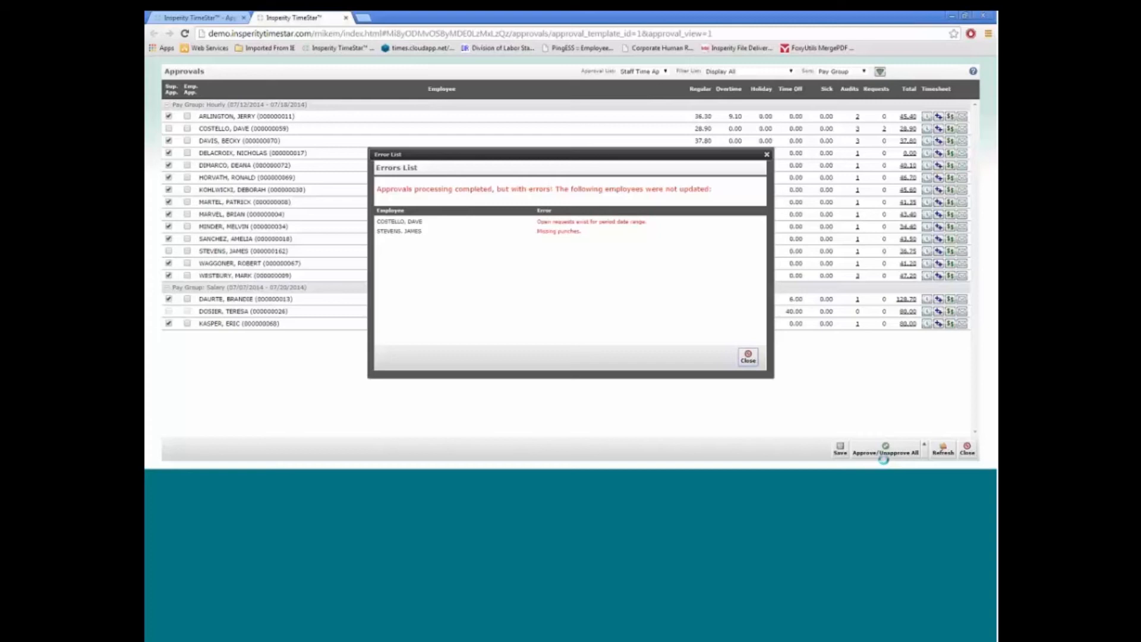
{"action": "left_click", "coordinate": [748, 357]}
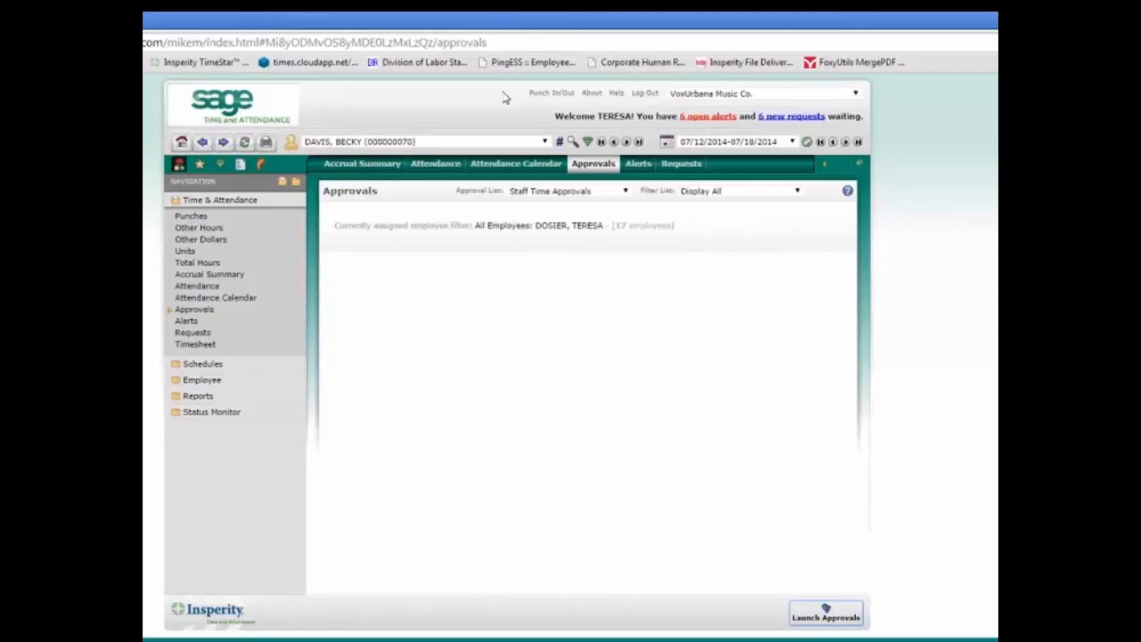
- Log out of the supervisor account and sign back in as admin
{"action": "left_click", "coordinate": [644, 94]}
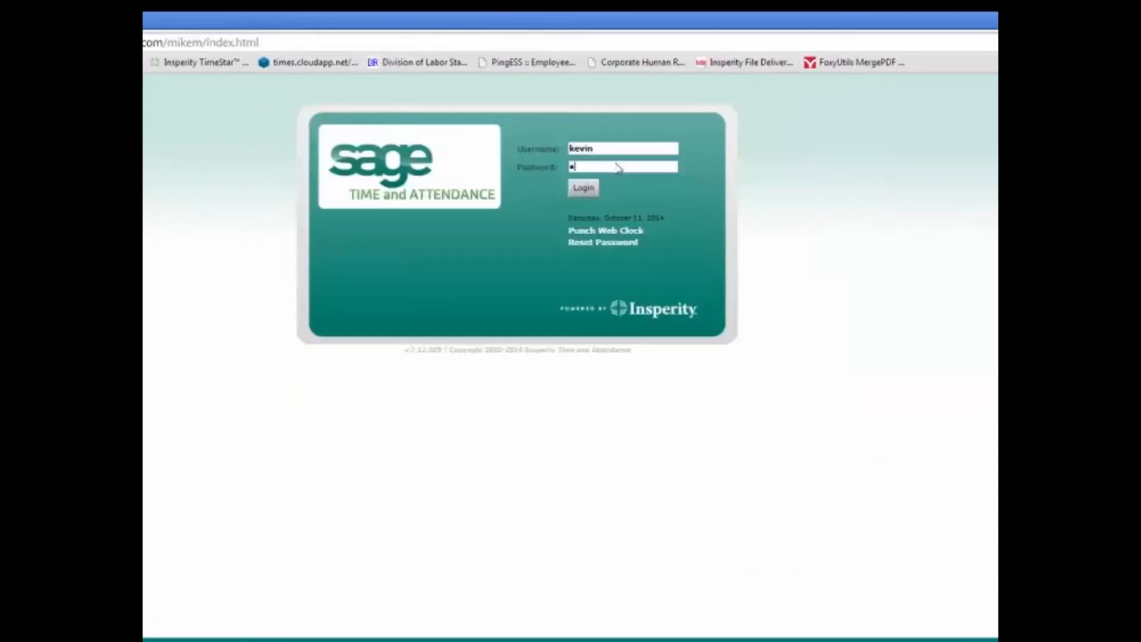
{"action": "type", "text": "password"}
{"action": "key", "text": "Return"}
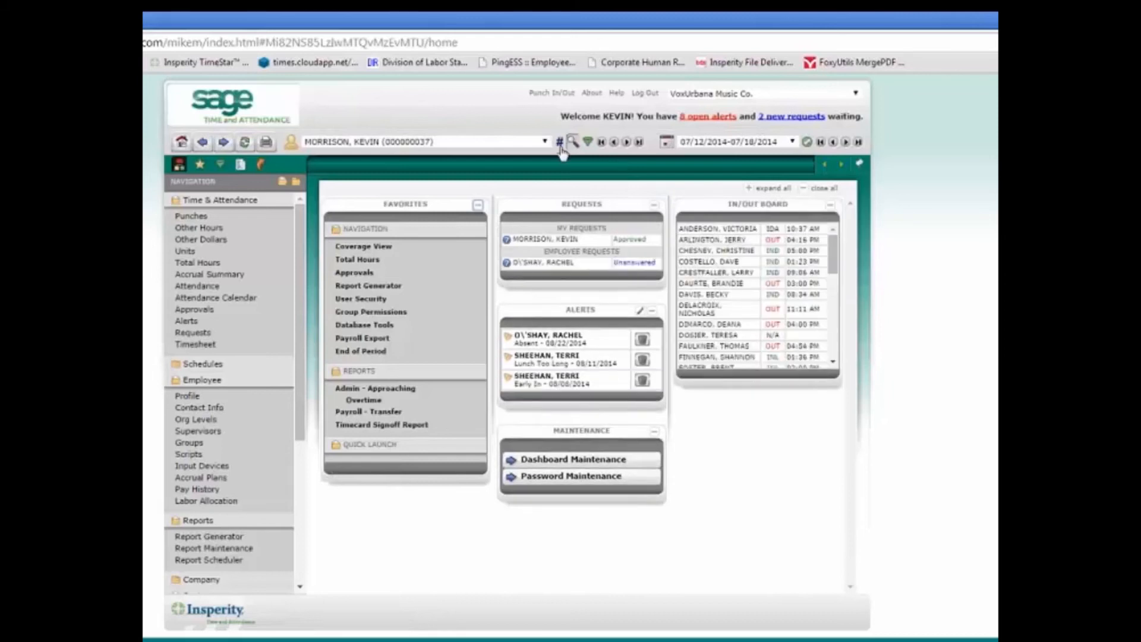
- Generate the Payroll - Transfer report for 07/12/2014–07/18/2014 with Save as PDF output
{"action": "scroll", "coordinate": [217, 383], "scroll_direction": "down", "scroll_amount": 5}
{"action": "left_click", "coordinate": [223, 372]}
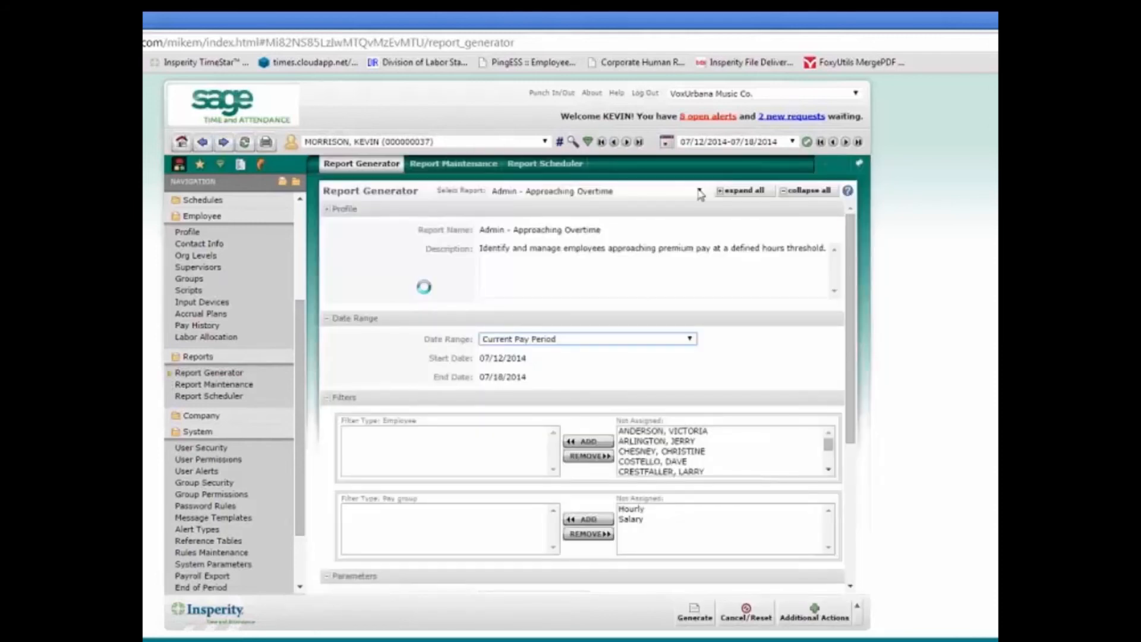
{"action": "left_click", "coordinate": [700, 191]}
{"action": "left_click_drag", "start_coordinate": [699, 213], "coordinate": [697, 312]}
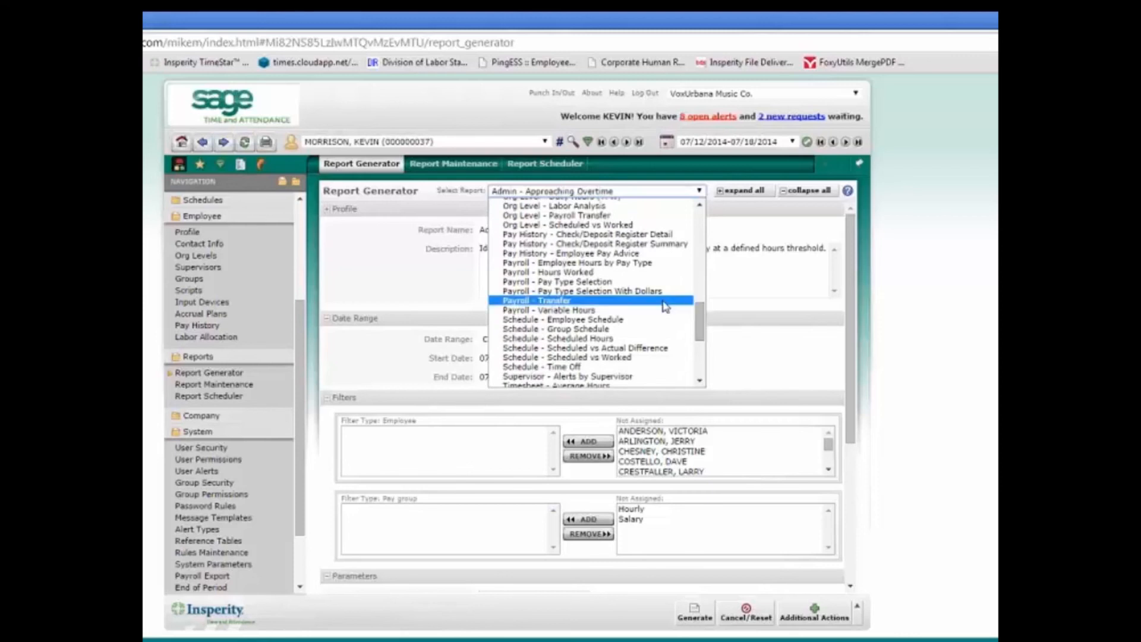
{"action": "left_click", "coordinate": [665, 301]}
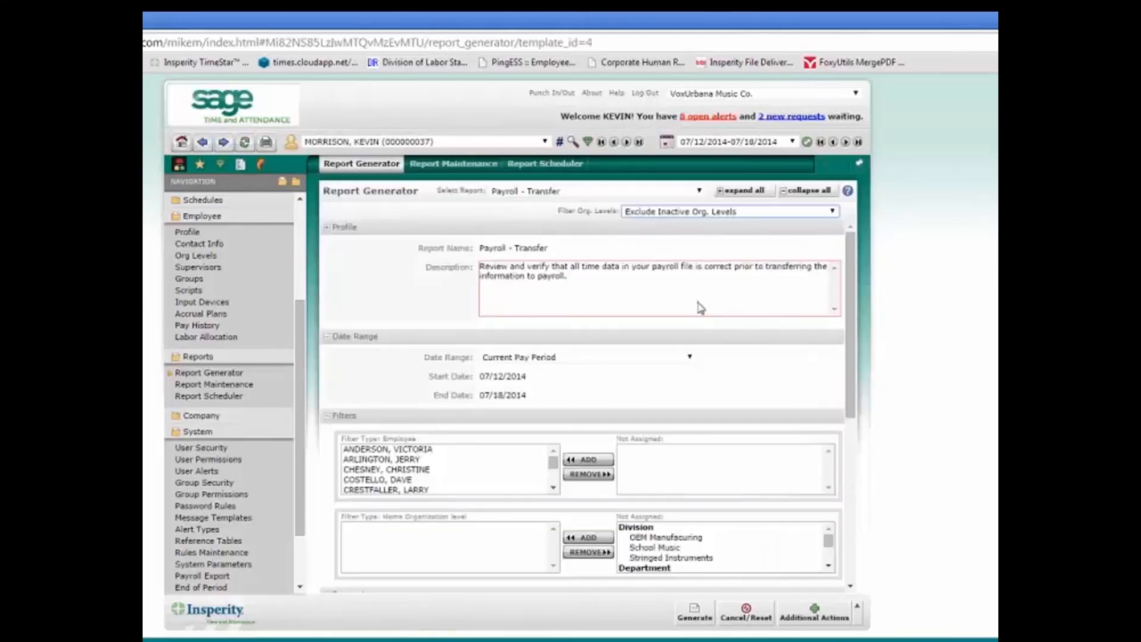
{"action": "scroll", "coordinate": [838, 463], "scroll_direction": "down", "scroll_amount": 6}
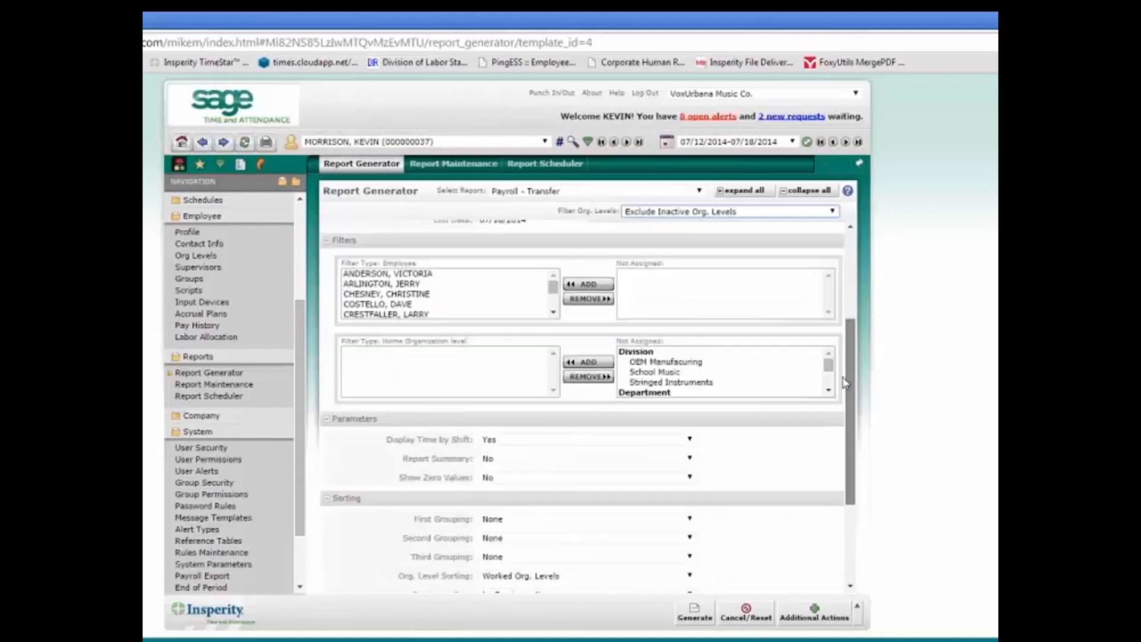
{"action": "left_click", "coordinate": [635, 491]}
{"action": "left_click", "coordinate": [629, 510]}
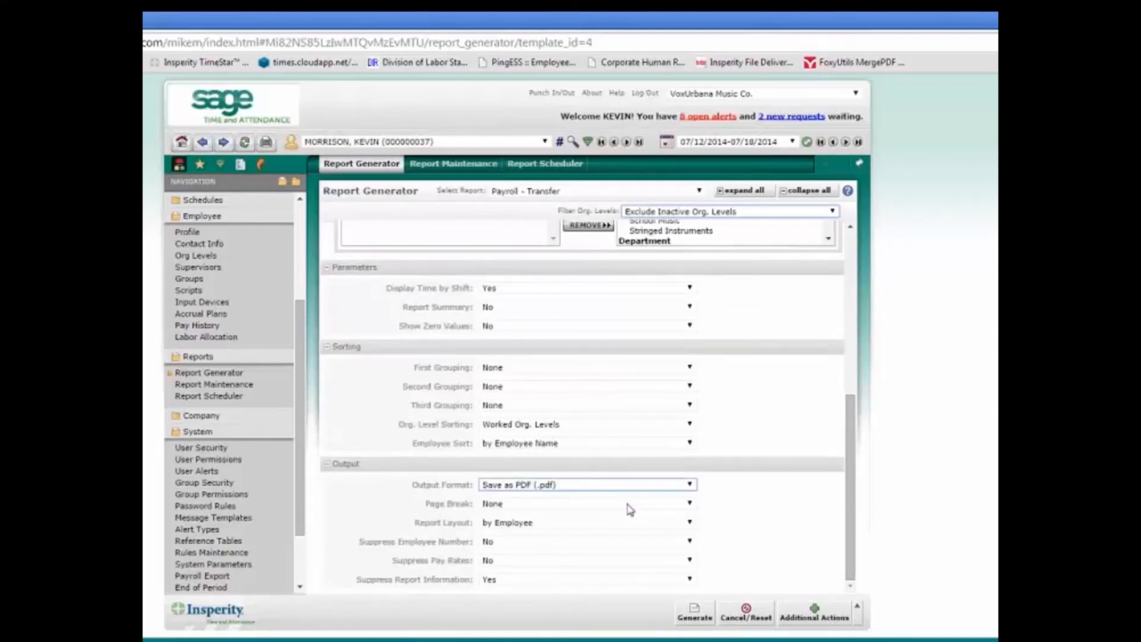
{"action": "left_click", "coordinate": [693, 620]}
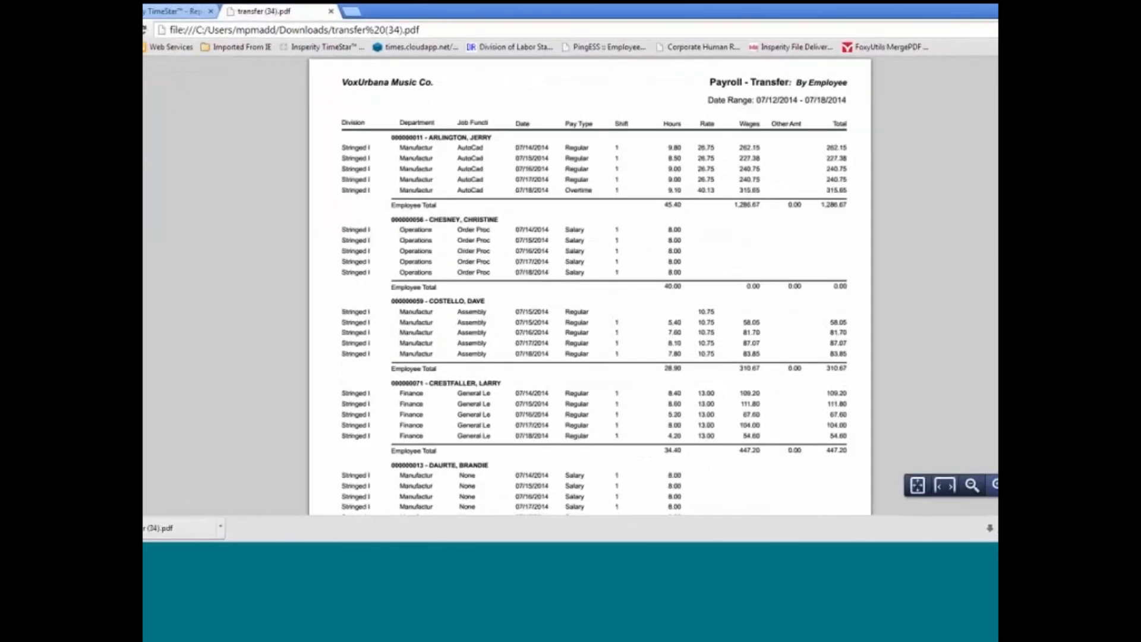
- Zoom into the transfer PDF, review its 1534.40-hour report totals, and close it
{"action": "key", "text": "ctrl+plus"}
{"action": "key", "text": "ctrl+plus"}
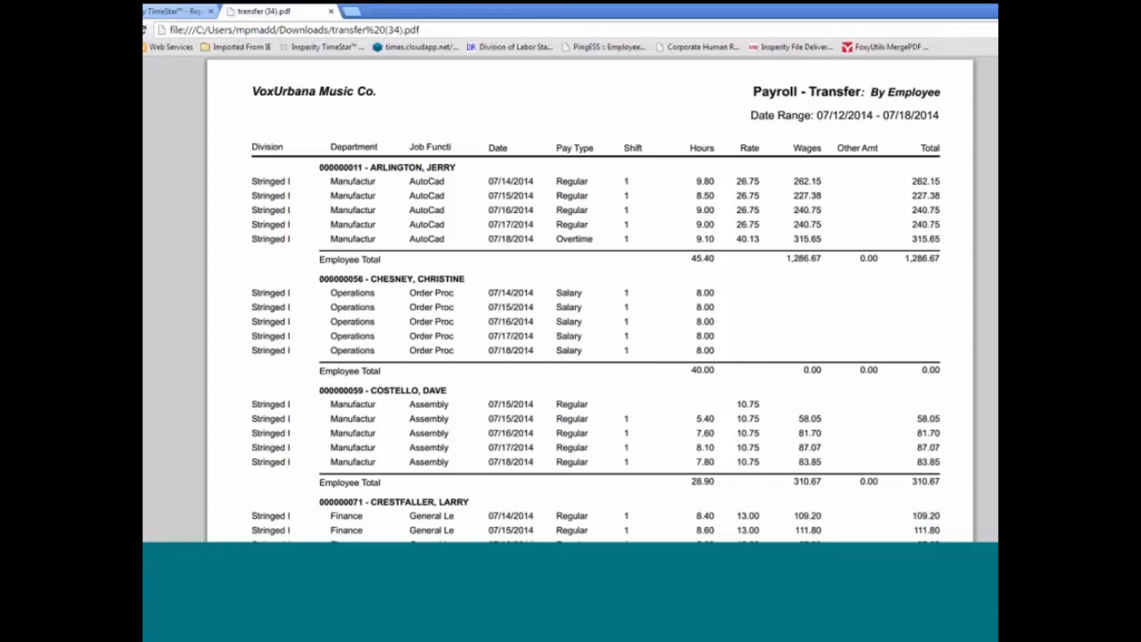
{"action": "scroll", "coordinate": [590, 299], "scroll_direction": "down", "scroll_amount": 20}
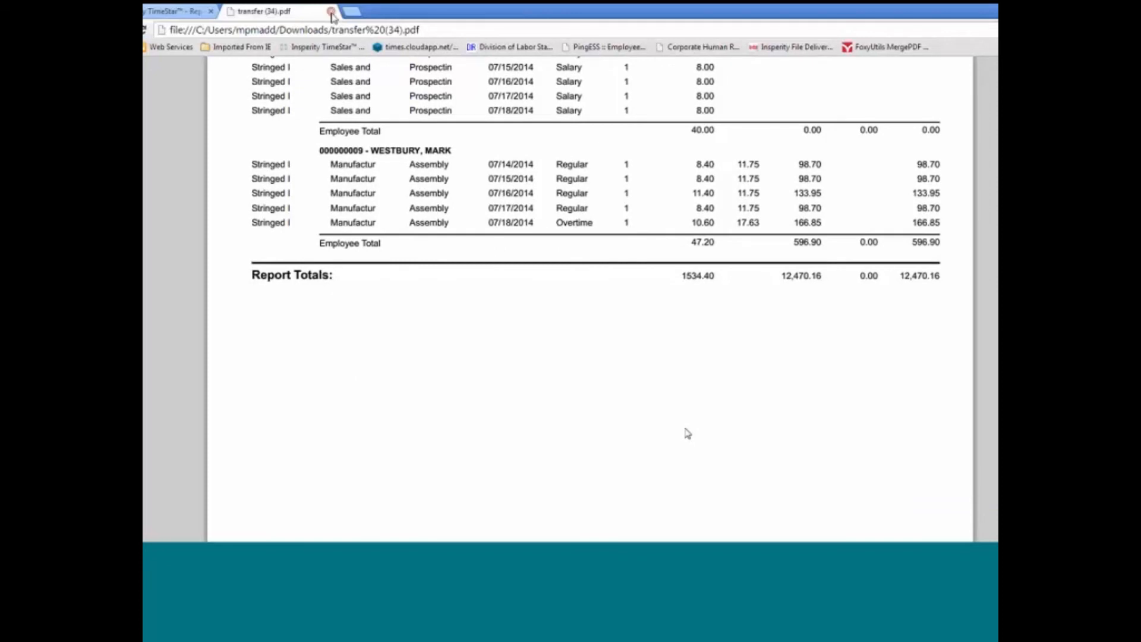
{"action": "left_click", "coordinate": [331, 11]}
{"action": "scroll", "coordinate": [285, 416], "scroll_direction": "down", "scroll_amount": 5}
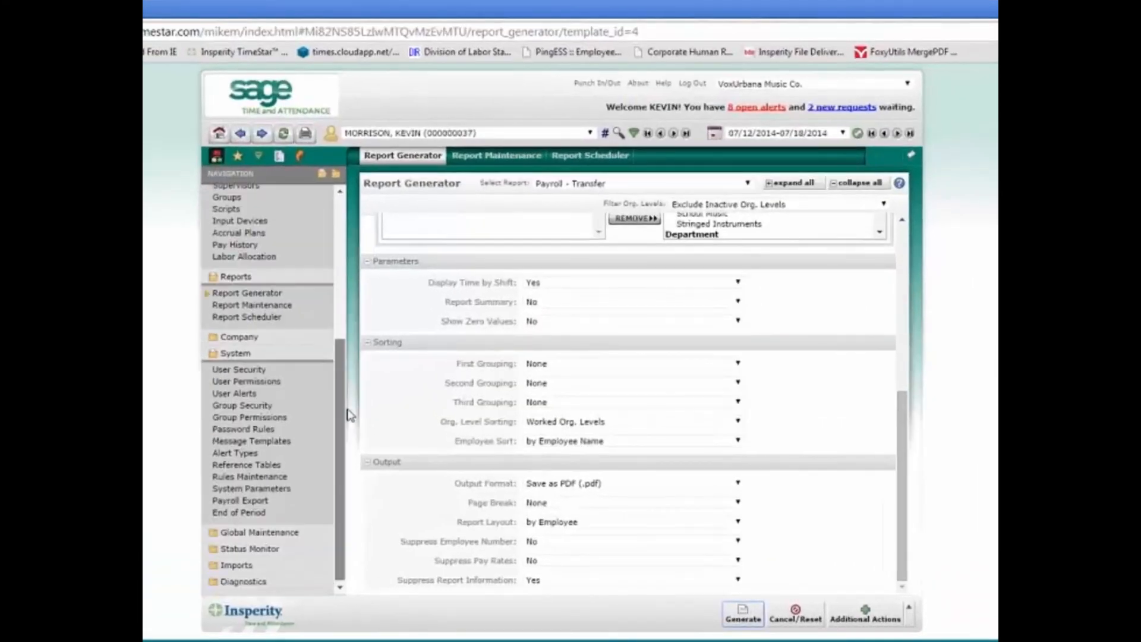
- Set Payroll Export to Export Entire Company and run Export Payroll
{"action": "left_click", "coordinate": [247, 501]}
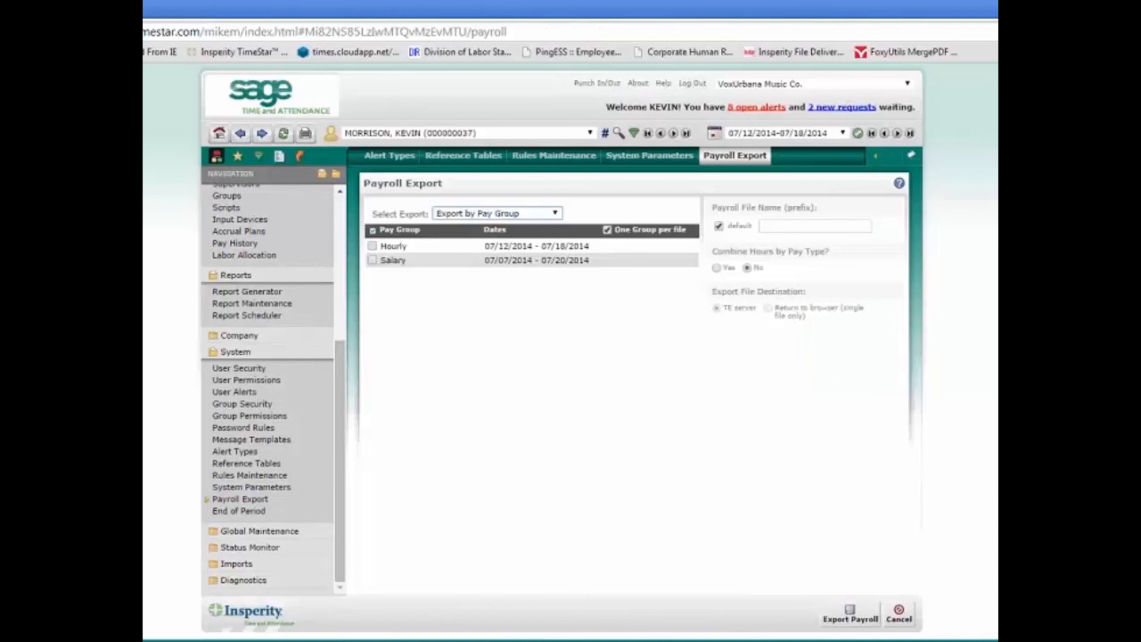
{"action": "left_click", "coordinate": [554, 213]}
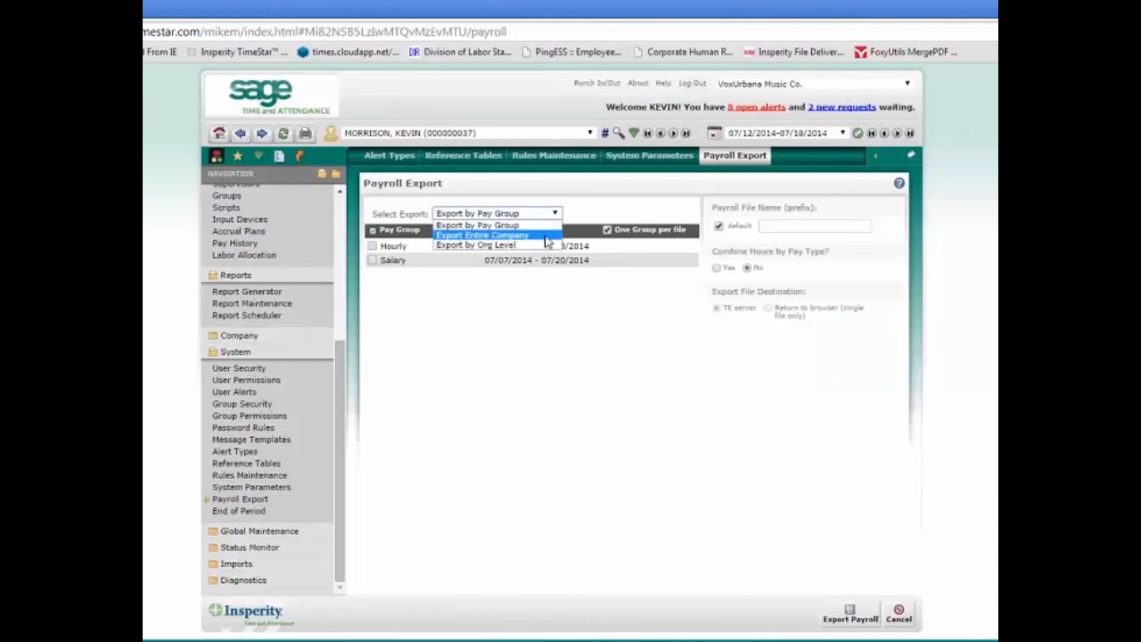
{"action": "left_click", "coordinate": [547, 235]}
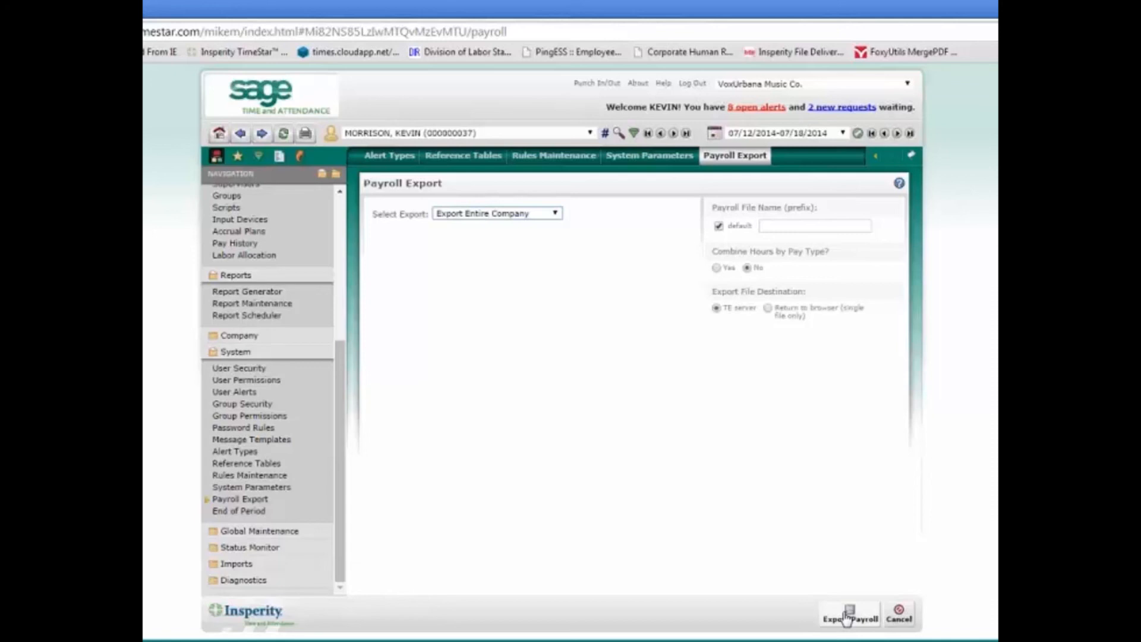
{"action": "left_click", "coordinate": [846, 618]}
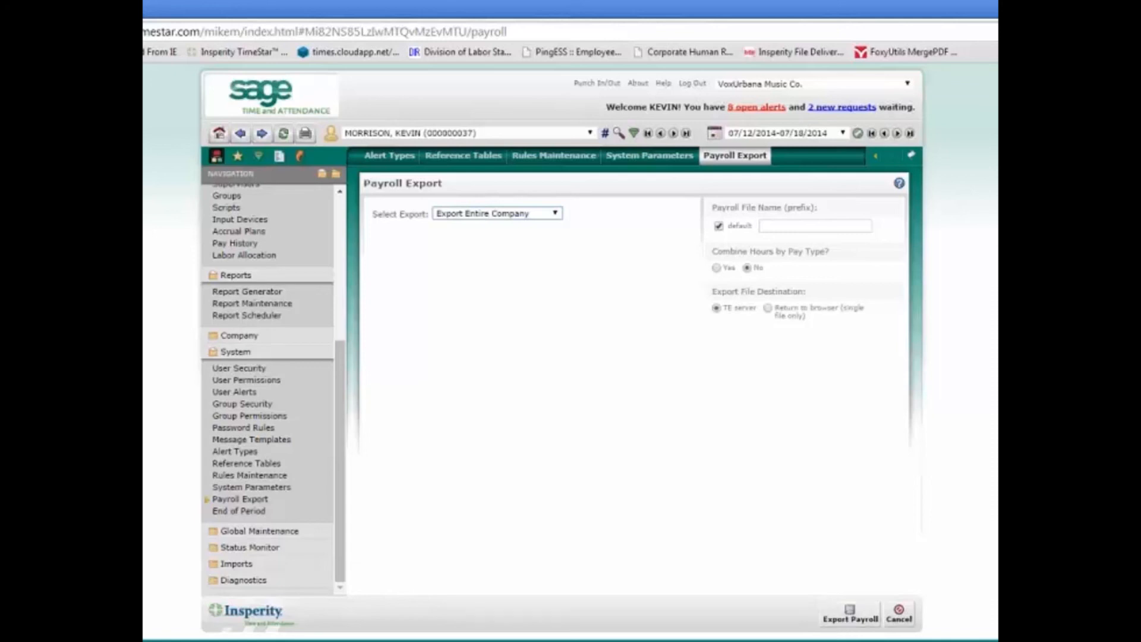